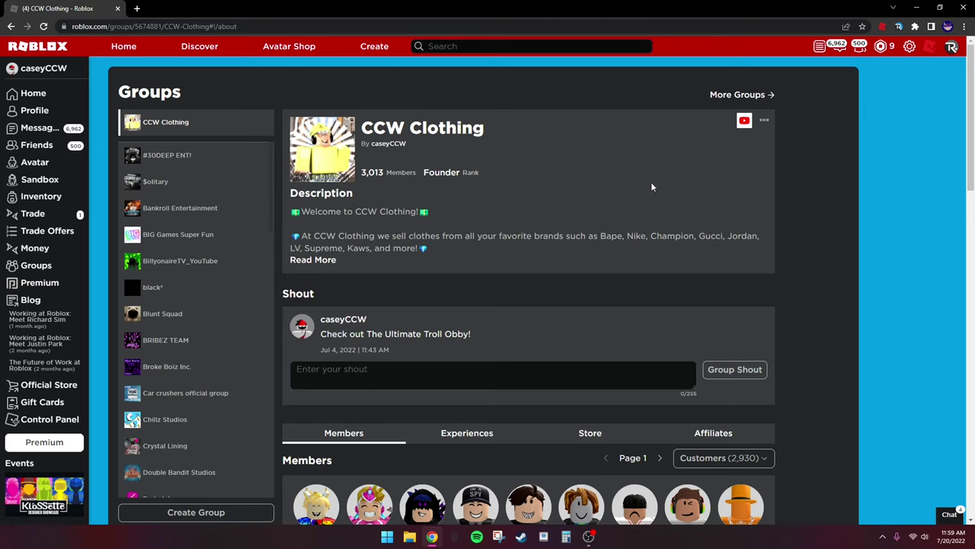
# Browse the CCW Clothing group's store items on page 1 and page 2.
pyautogui.click(590, 432)
pyautogui.scroll(-10, 827, 288)
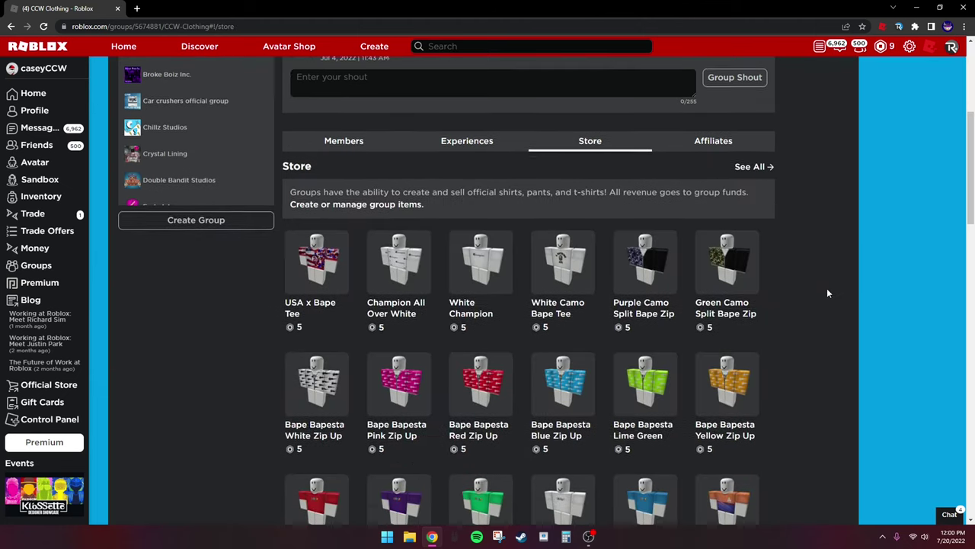
pyautogui.click(556, 153)
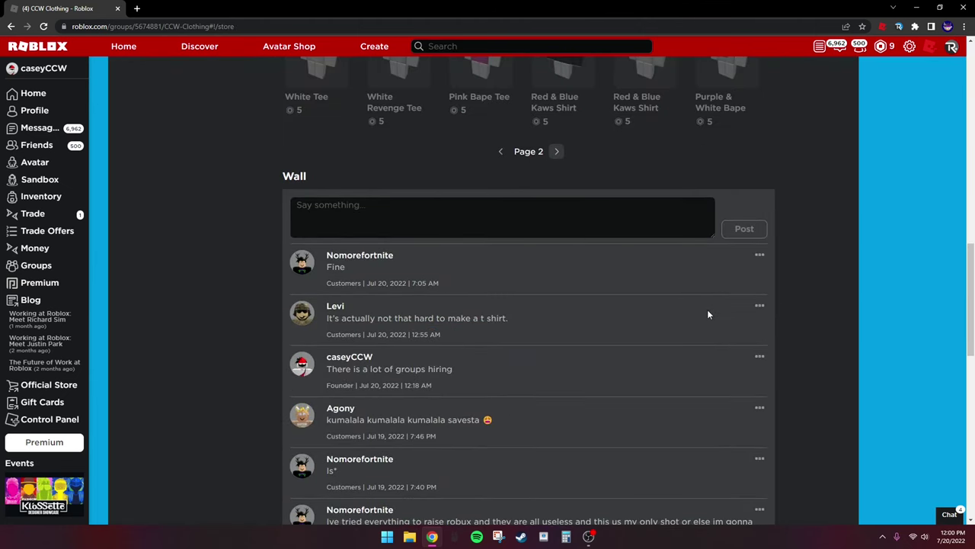
pyautogui.scroll(4, 707, 309)
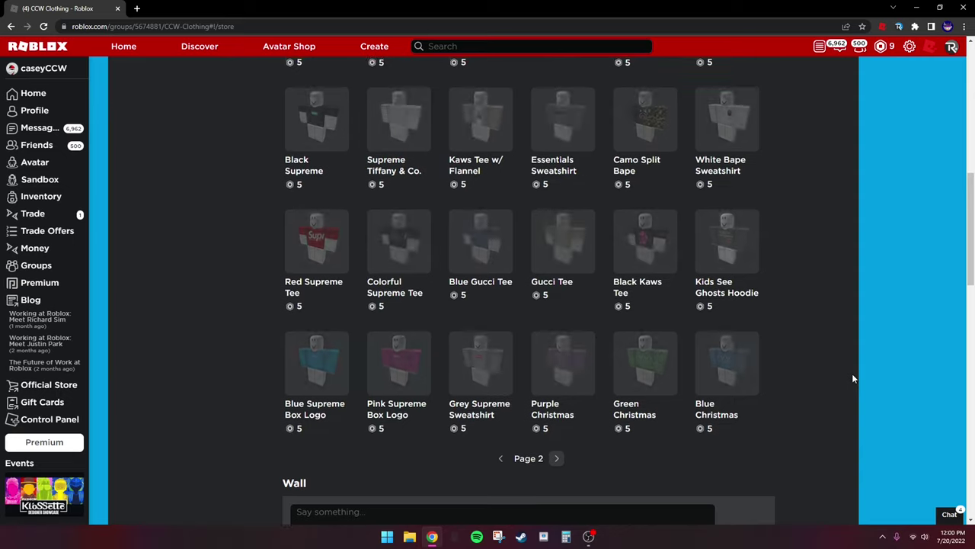
pyautogui.scroll(4, 851, 373)
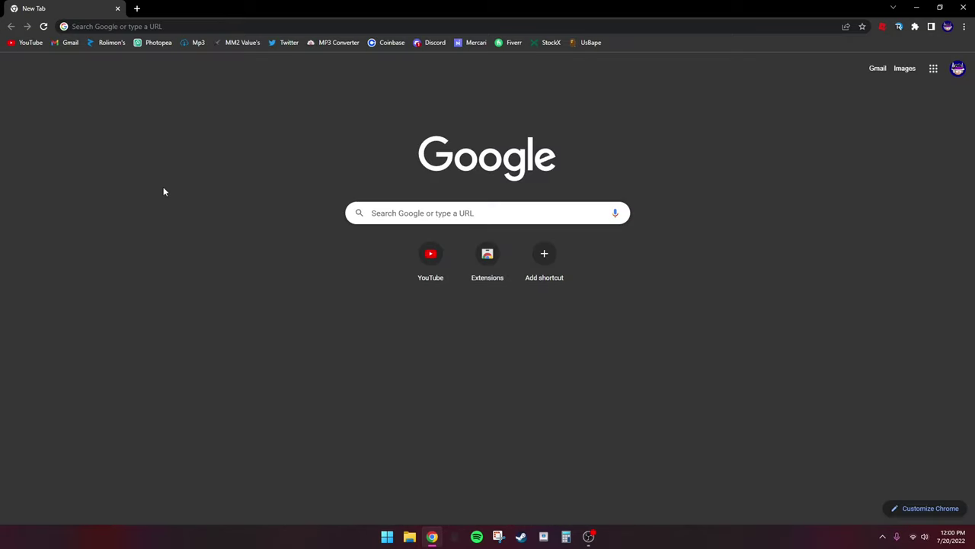
# Open Photopea, then search Google Images for 'roblox shirt template' and preview the Pinterest result.
pyautogui.click(158, 43)
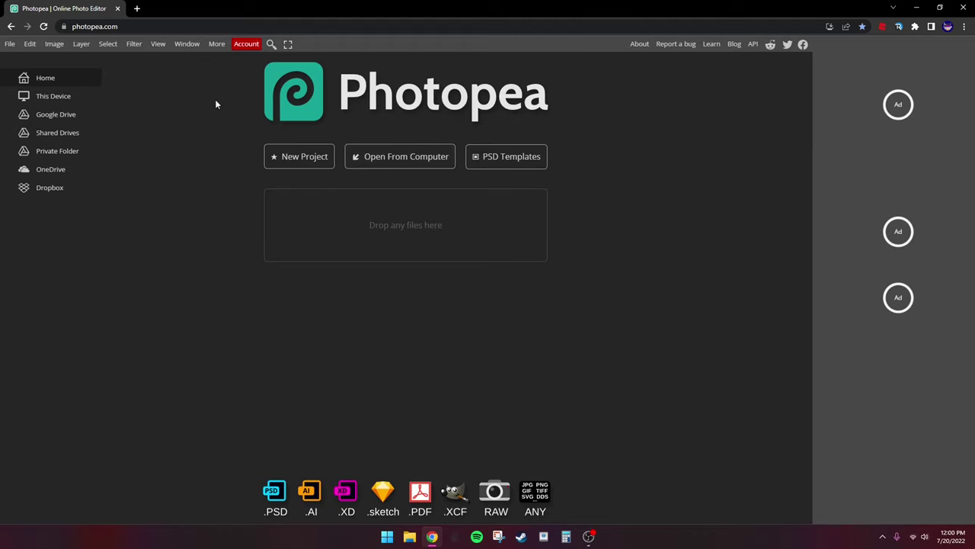
pyautogui.click(137, 9)
pyautogui.write('roblox shi')
pyautogui.click(145, 84)
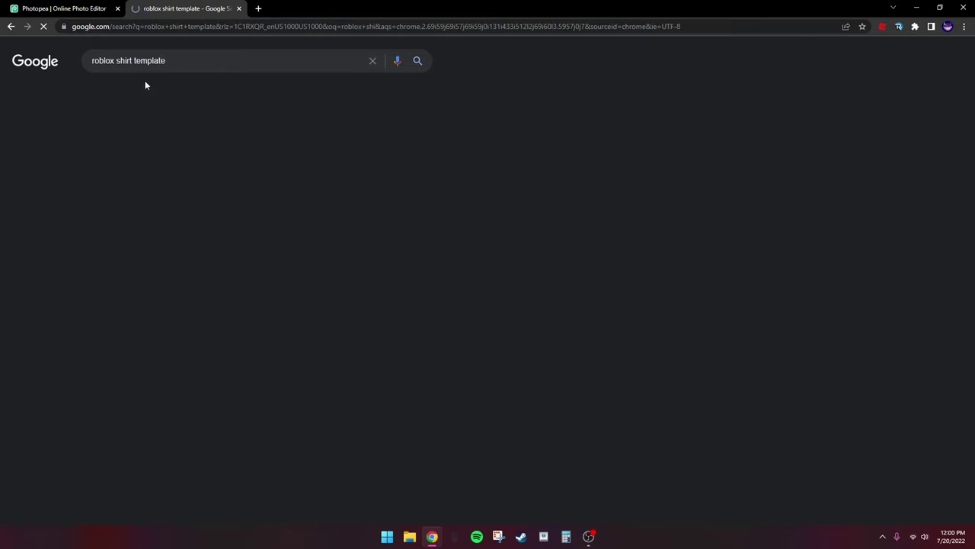
pyautogui.click(144, 91)
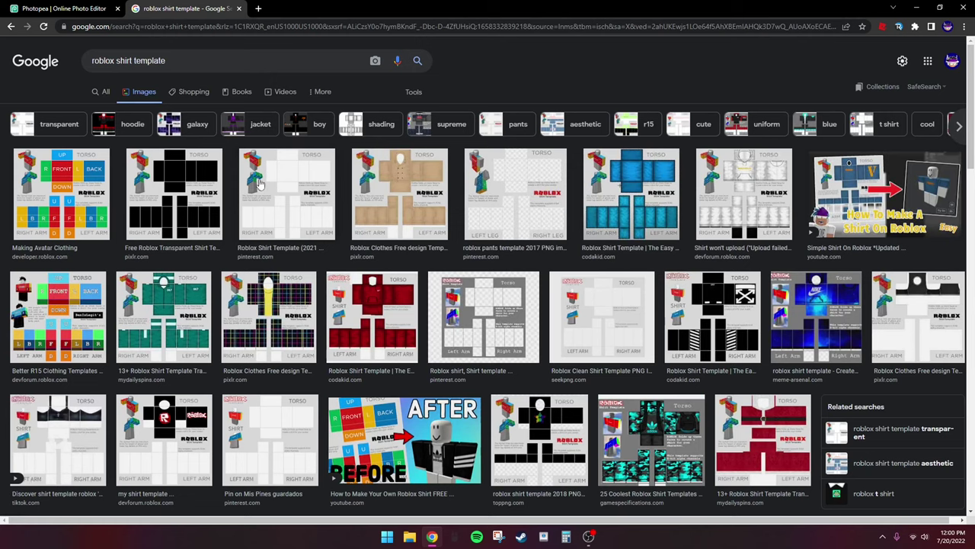
pyautogui.click(259, 182)
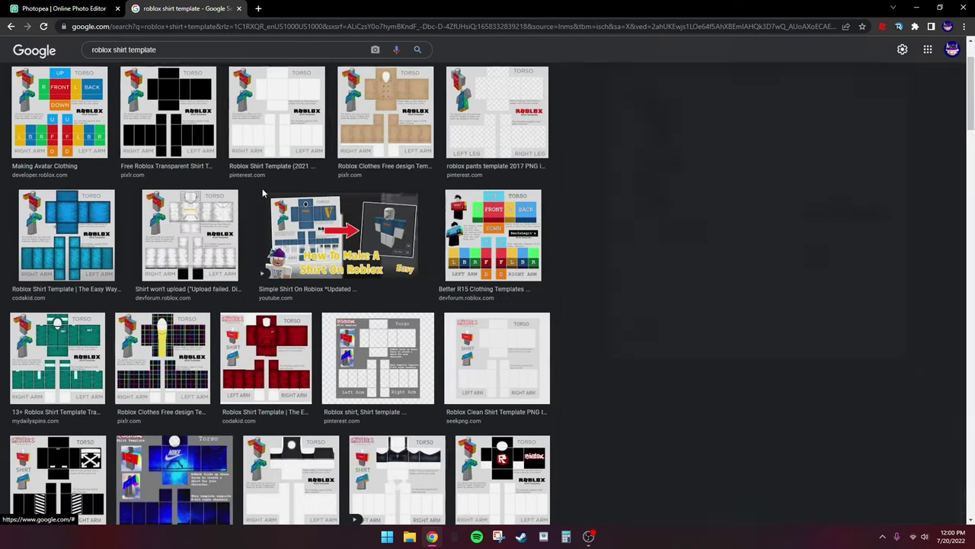
# Copy the Pinterest shirt template image and reopen its preview.
pyautogui.rightClick(697, 177)
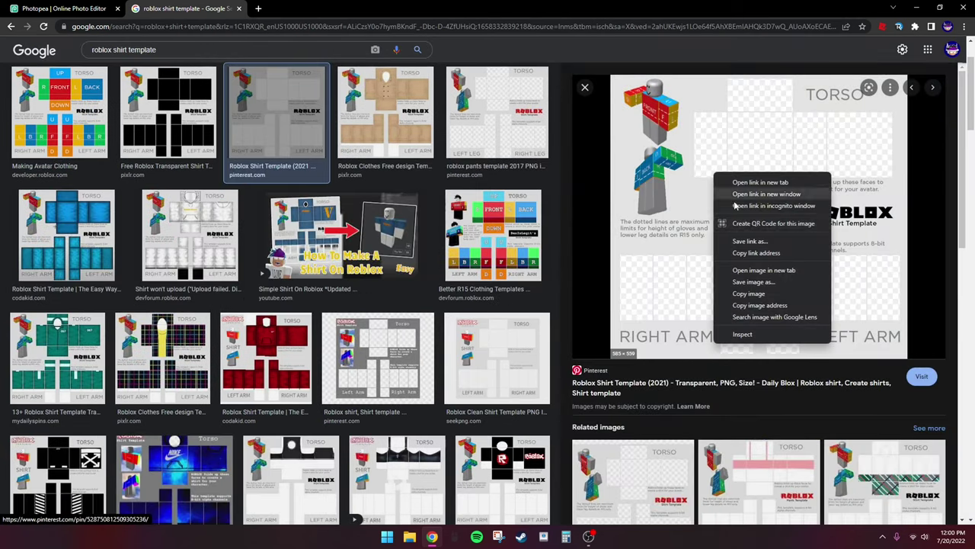
pyautogui.click(750, 294)
pyautogui.click(584, 87)
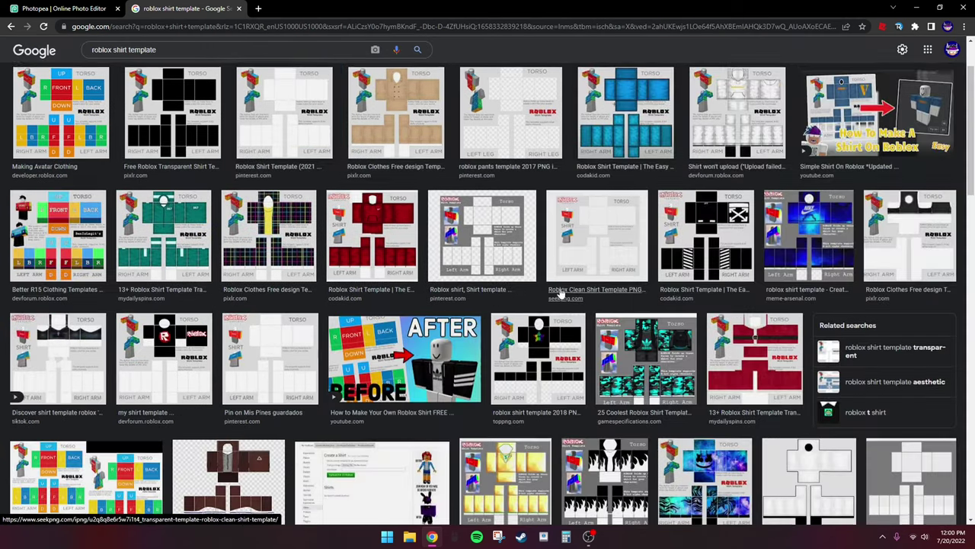
pyautogui.scroll(1, 545, 329)
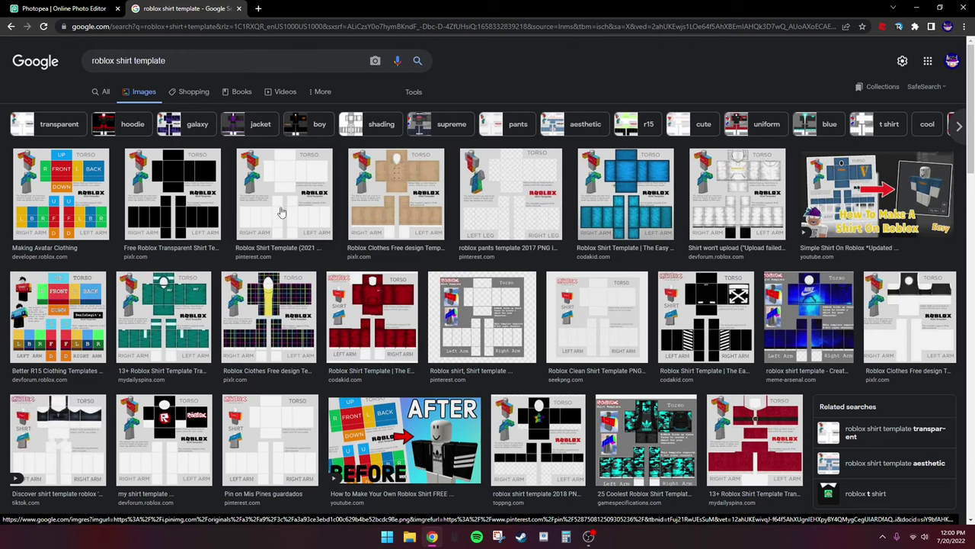
pyautogui.click(300, 173)
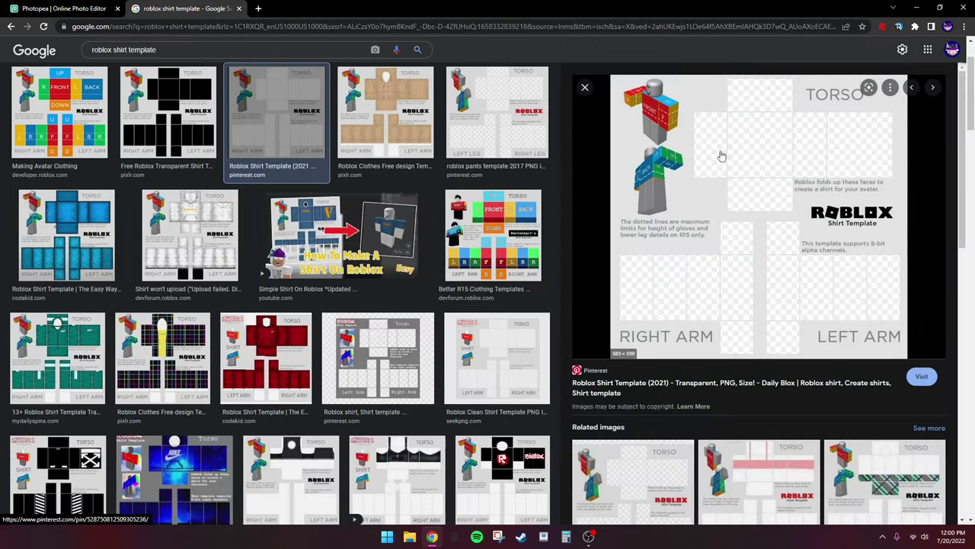
# Copy the template image again and paste it into Photopea as image.psd.
pyautogui.click(31, 6)
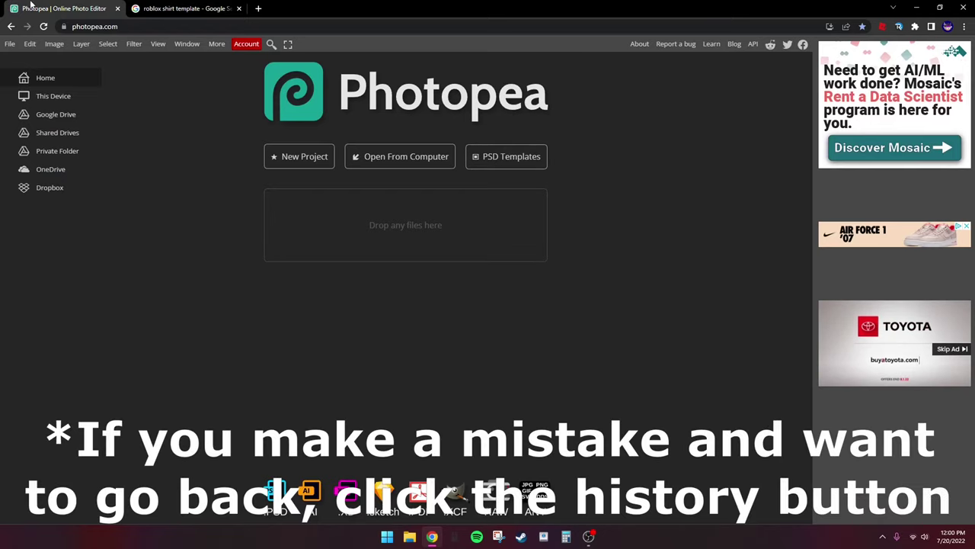
pyautogui.click(176, 6)
pyautogui.rightClick(717, 146)
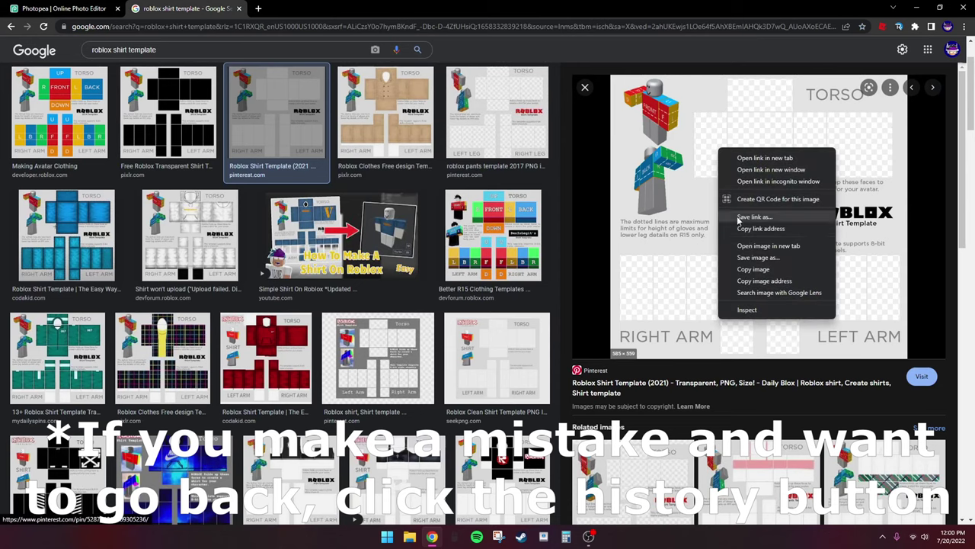
pyautogui.click(762, 269)
pyautogui.click(9, 6)
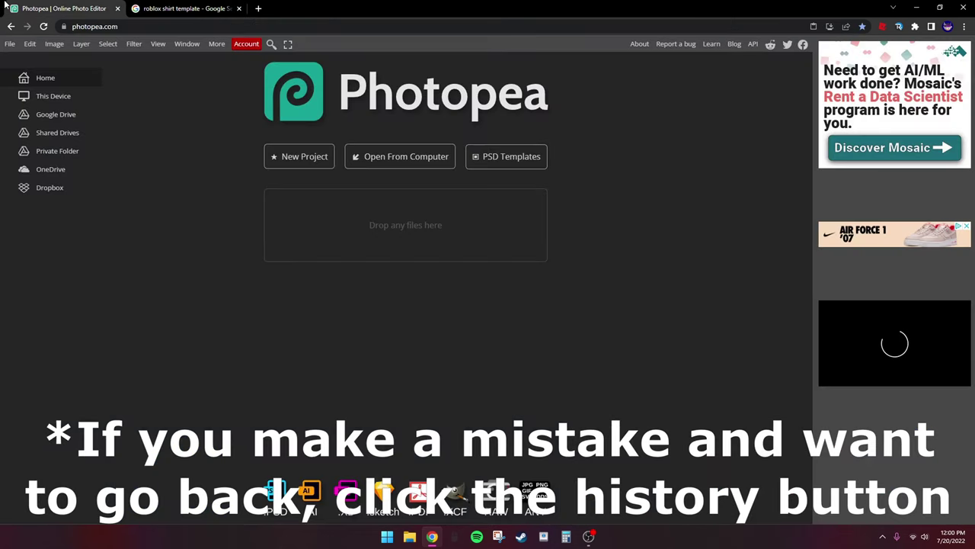
pyautogui.hotkey('ctrl', 'v')
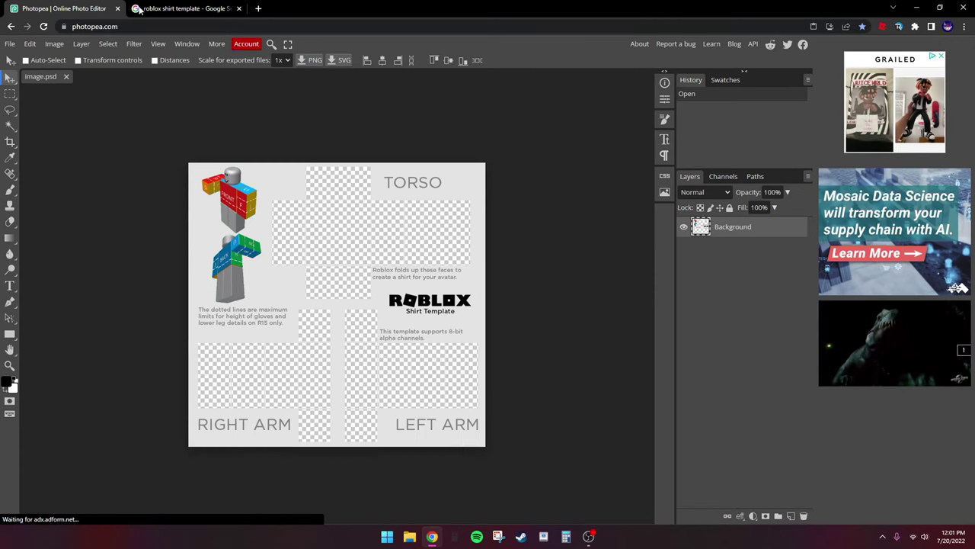
# Switch back to the Google Images shirt-template results.
pyautogui.click(183, 9)
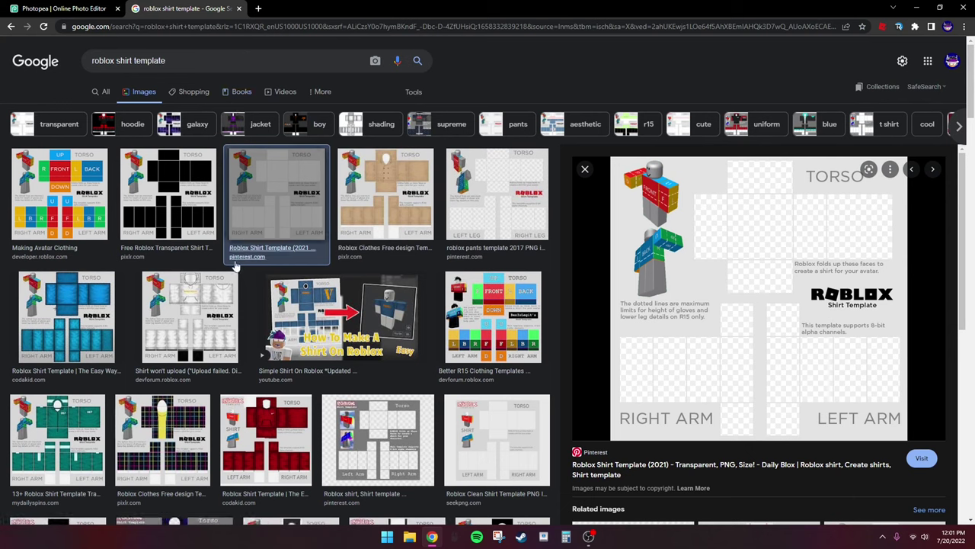
# Search Google Images for 'roblox shirt shading' and copy the blurred shading image.
pyautogui.click(176, 60)
pyautogui.press('BackSpace')
pyautogui.press('BackSpace')
pyautogui.press('BackSpace')
pyautogui.press('BackSpace')
pyautogui.press('BackSpace')
pyautogui.press('BackSpace')
pyautogui.press('BackSpace')
pyautogui.press('BackSpace')
pyautogui.press('BackSpace')
pyautogui.press('BackSpace')
pyautogui.press('BackSpace')
pyautogui.press('BackSpace')
pyautogui.press('BackSpace')
pyautogui.press('BackSpace')
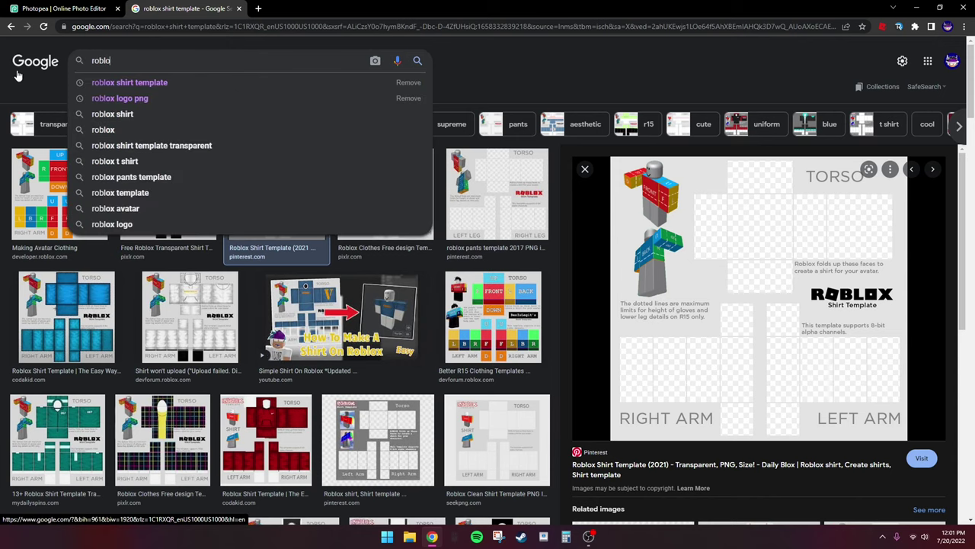
pyautogui.write('shi')
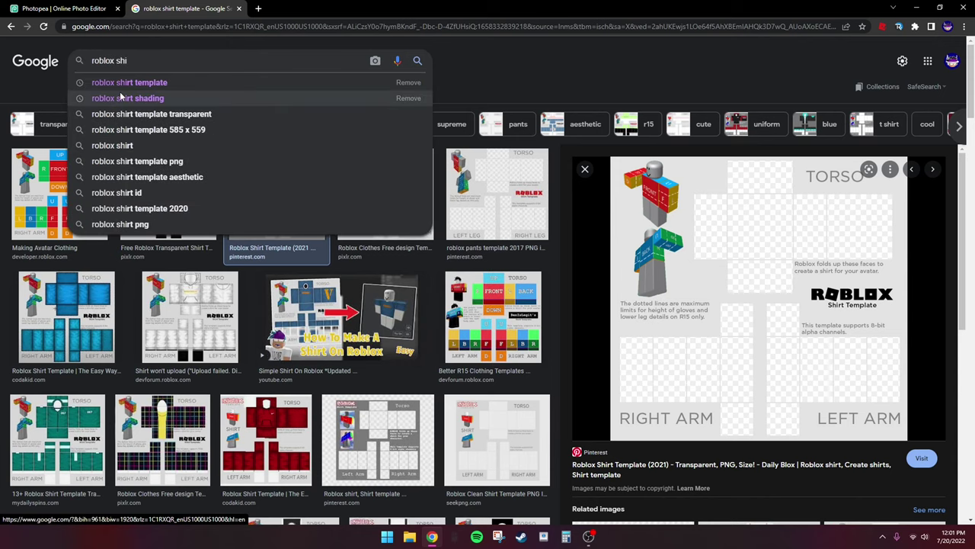
pyautogui.click(125, 97)
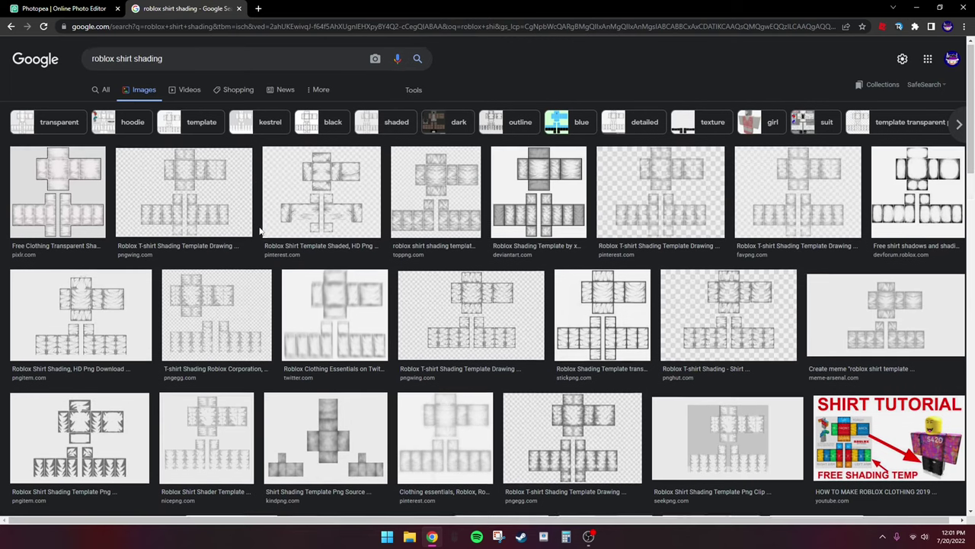
pyautogui.scroll(-2, 462, 332)
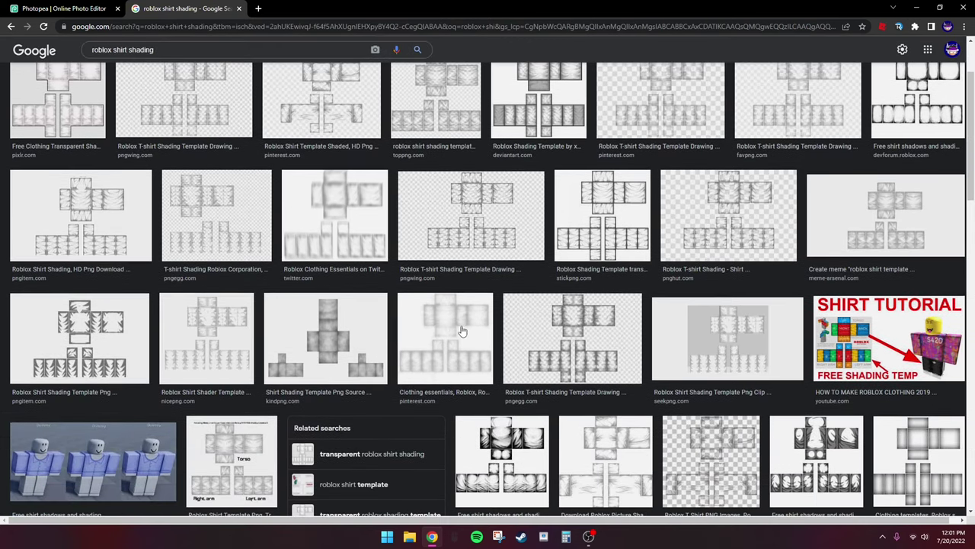
pyautogui.click(462, 331)
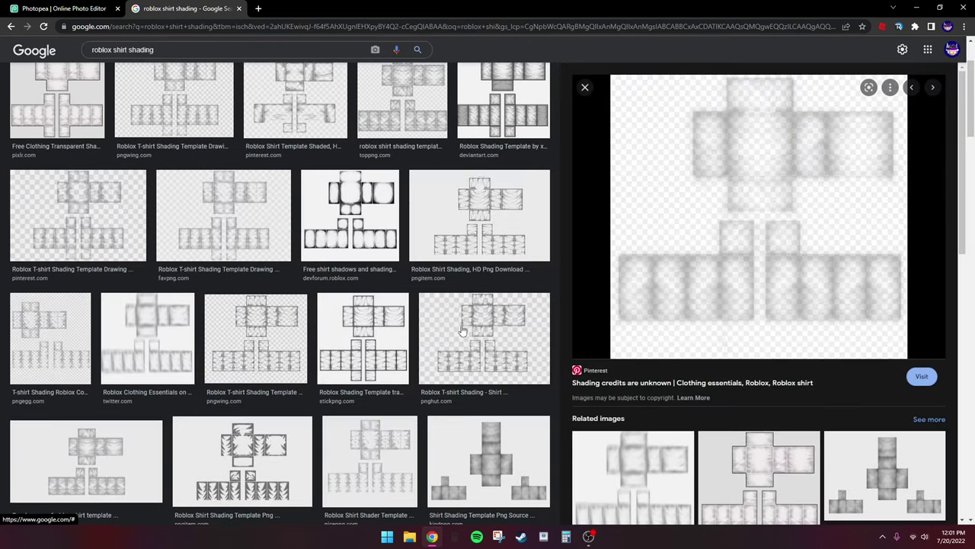
pyautogui.rightClick(685, 237)
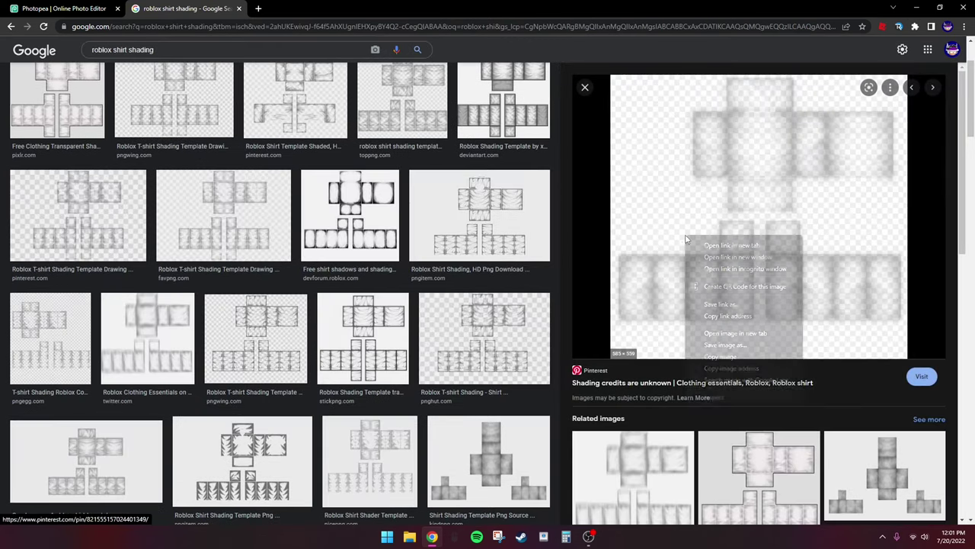
pyautogui.click(733, 363)
# Paste the shading image into image.psd as Layer 1.
pyautogui.click(584, 86)
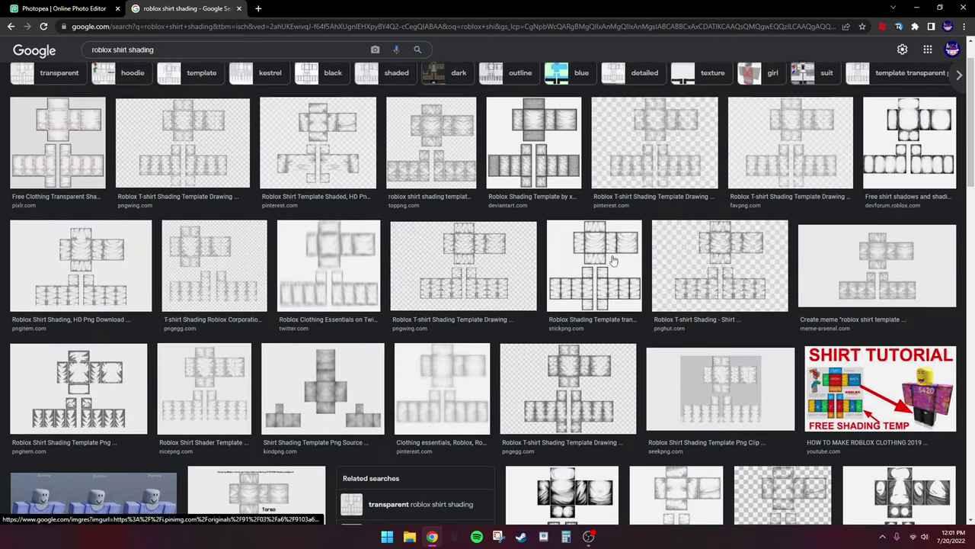
pyautogui.scroll(2, 614, 261)
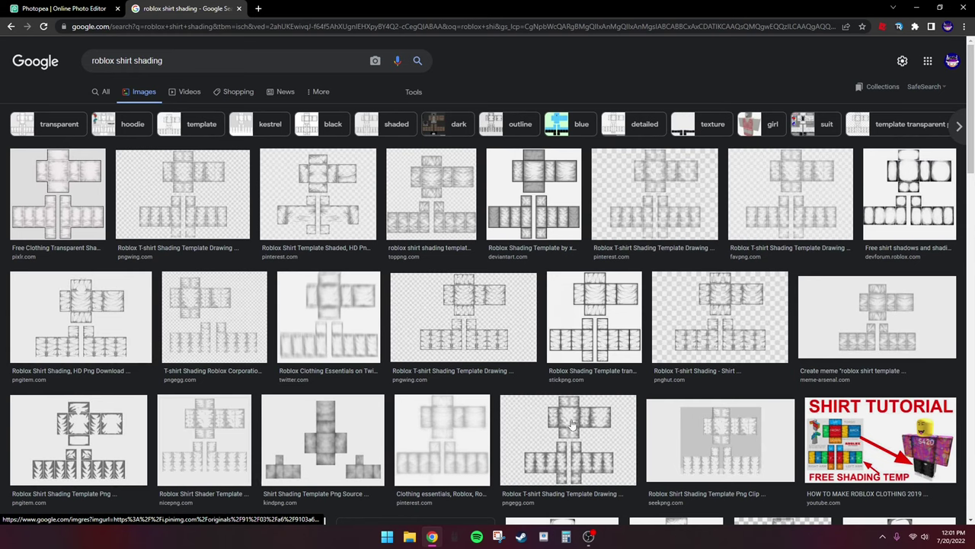
pyautogui.click(61, 8)
pyautogui.click(182, 8)
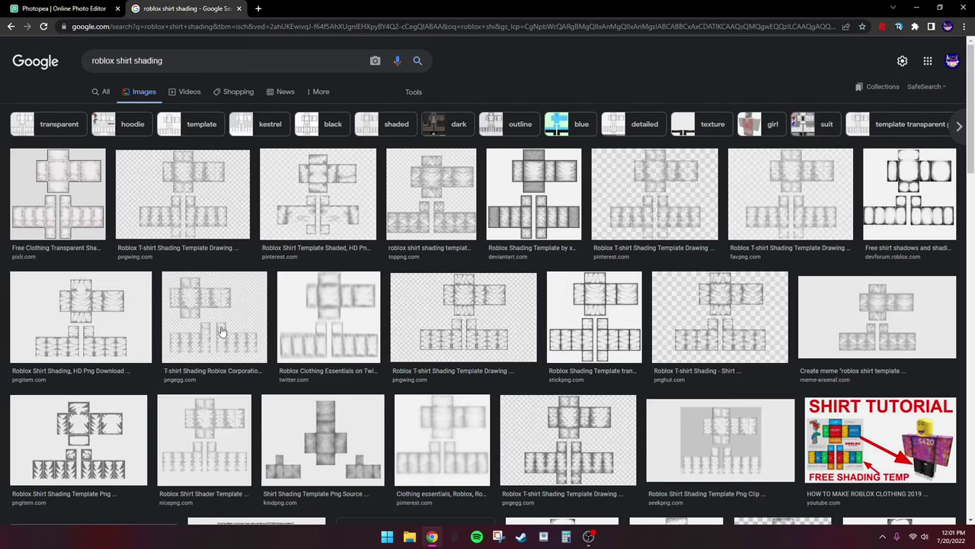
pyautogui.scroll(-3, 407, 391)
pyautogui.click(442, 340)
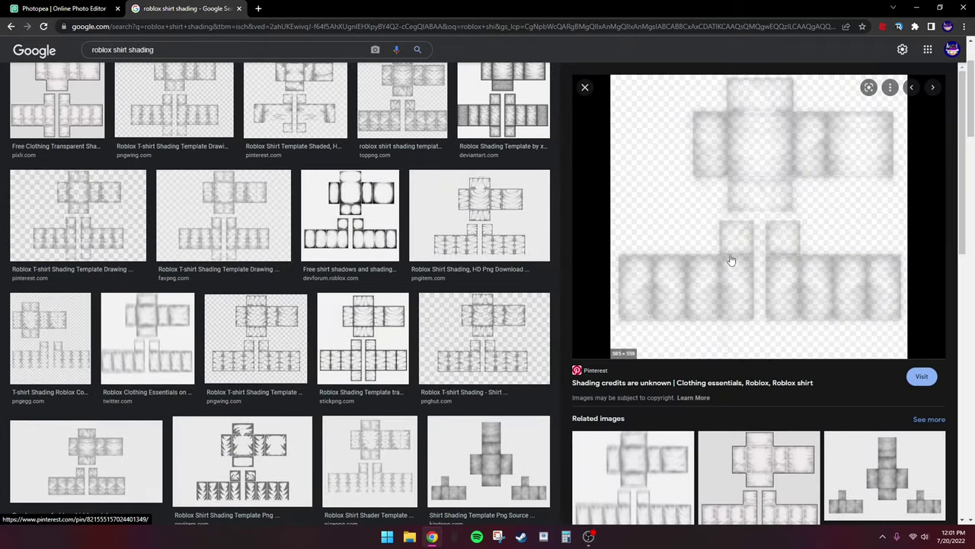
pyautogui.click(3, 6)
pyautogui.hotkey('ctrl', 'v')
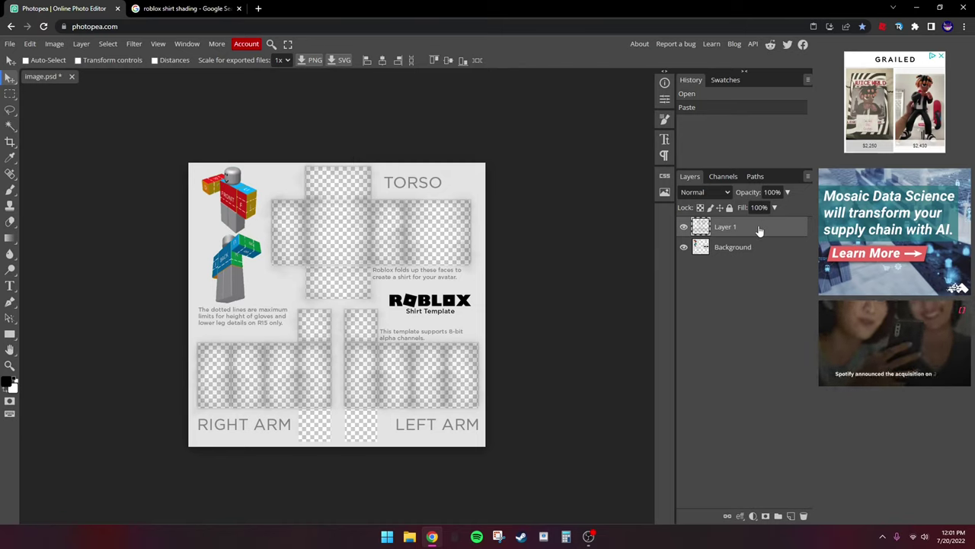
# Drag the shading Layer 1 beneath the Background template layer.
pyautogui.moveTo(759, 230); pyautogui.dragTo(764, 274)
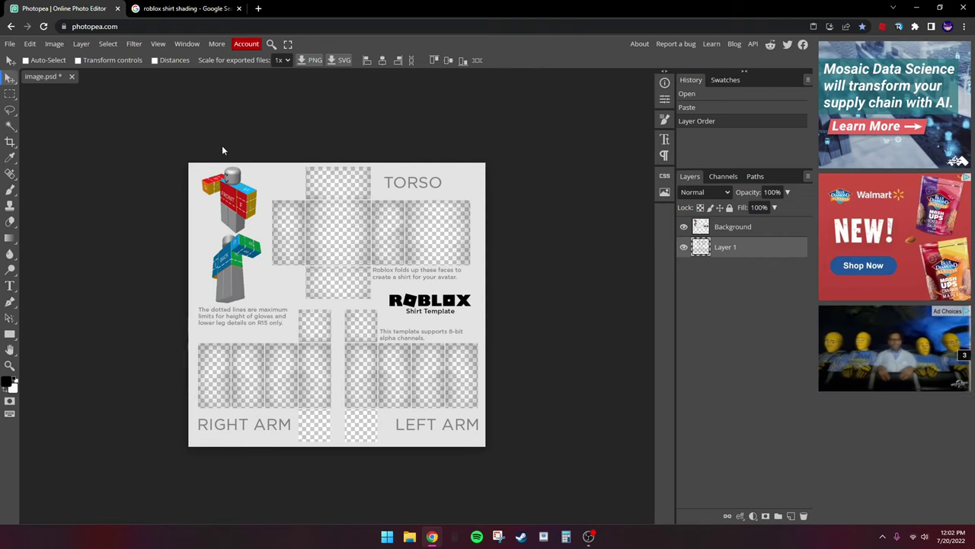
# Draw a rectangle over the whole template and fill it with red ff4430.
pyautogui.click(9, 335)
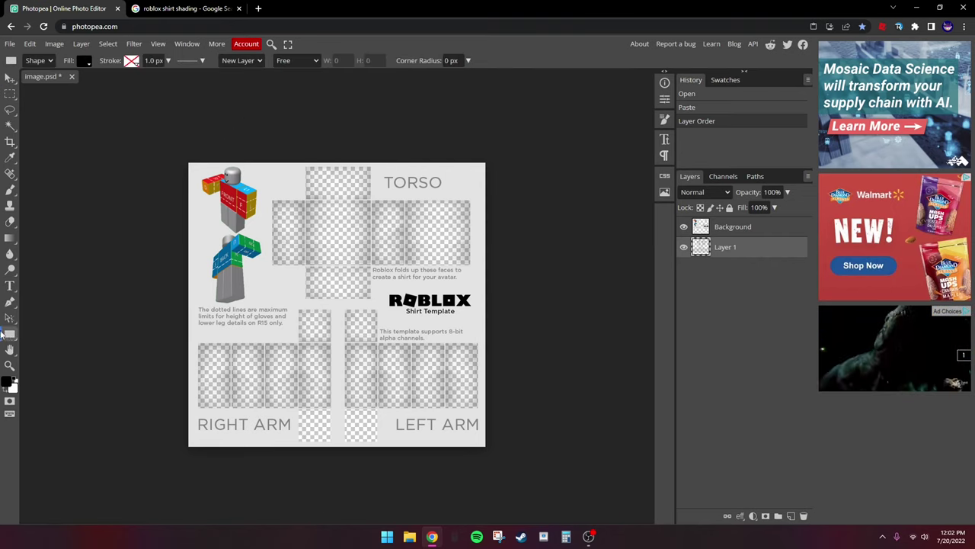
pyautogui.moveTo(171, 144); pyautogui.dragTo(517, 459)
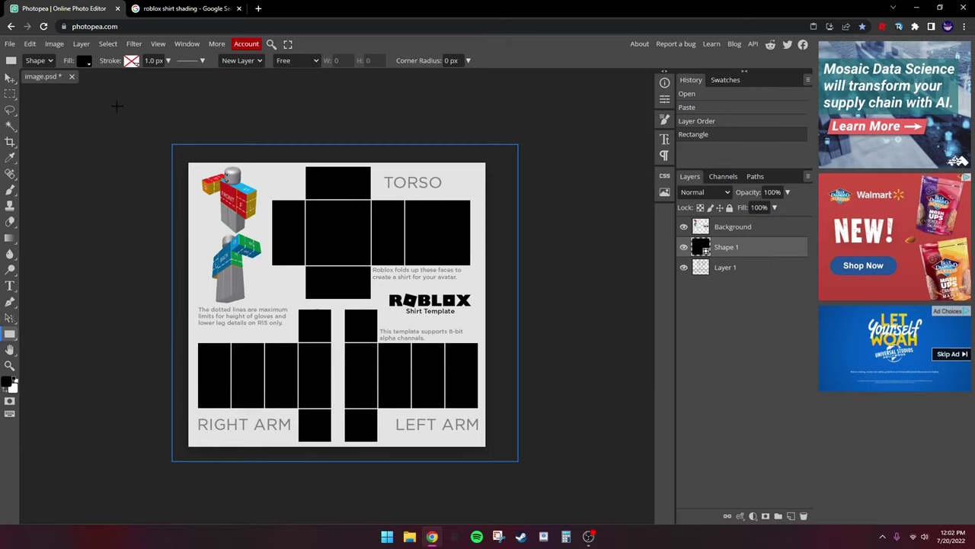
pyautogui.click(84, 62)
pyautogui.click(93, 102)
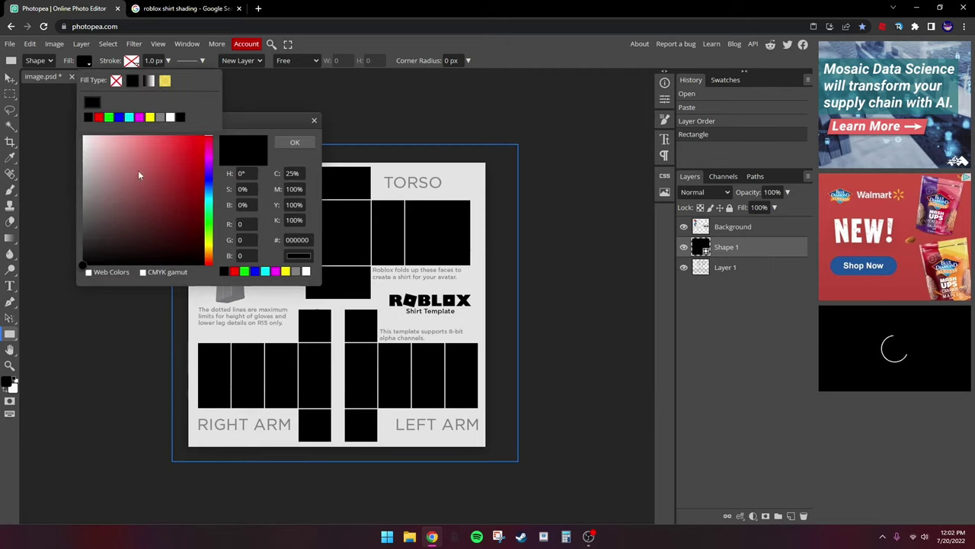
pyautogui.click(163, 169)
pyautogui.moveTo(207, 240); pyautogui.dragTo(209, 261)
pyautogui.click(181, 136)
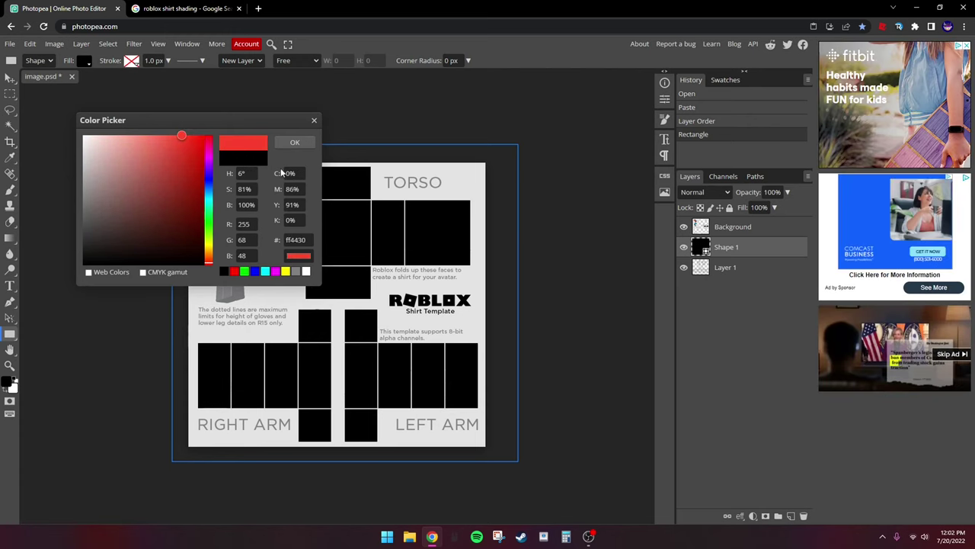
pyautogui.click(295, 144)
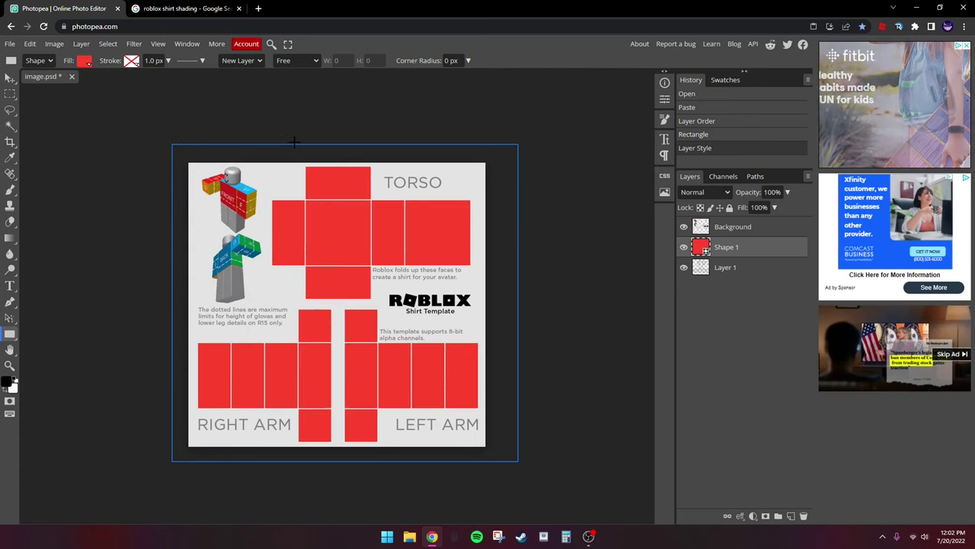
# Rasterize the red Shape 1 layer.
pyautogui.click(83, 43)
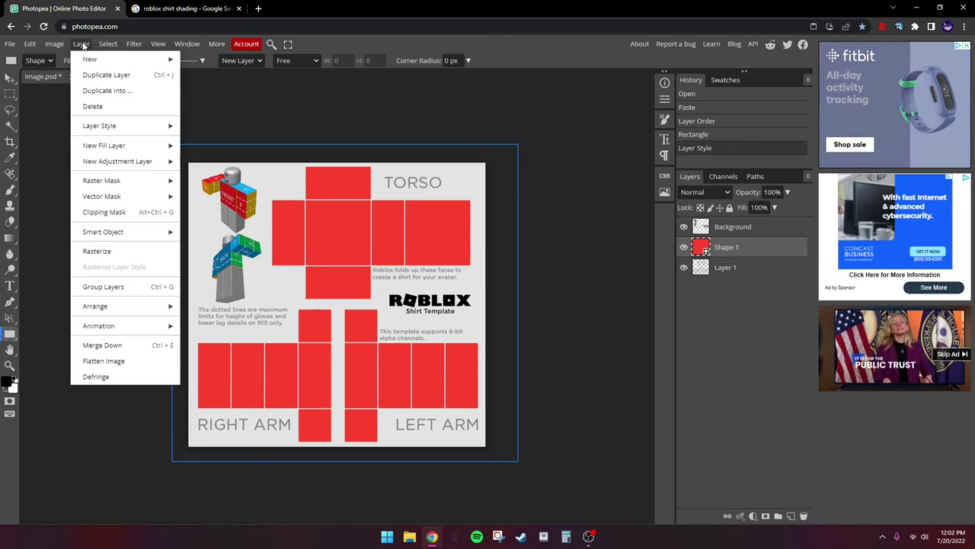
pyautogui.moveTo(54, 43)
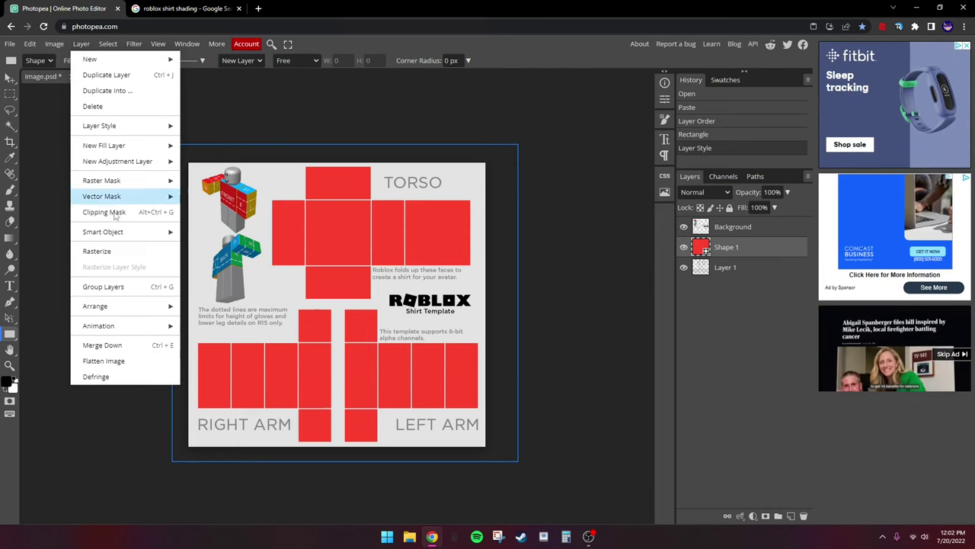
pyautogui.click(127, 252)
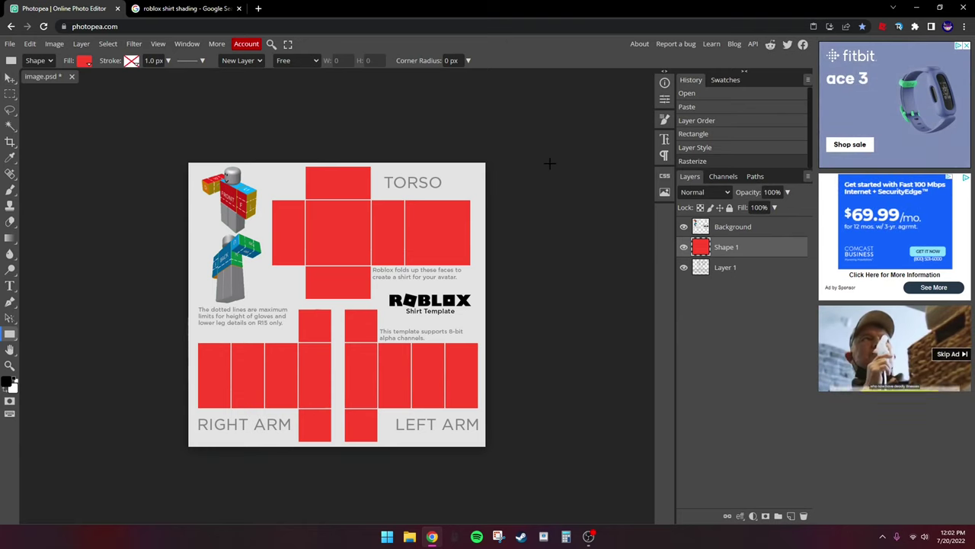
# Move Shape 1 beneath the shading Layer 1 so the red panels look shaded.
pyautogui.click(9, 77)
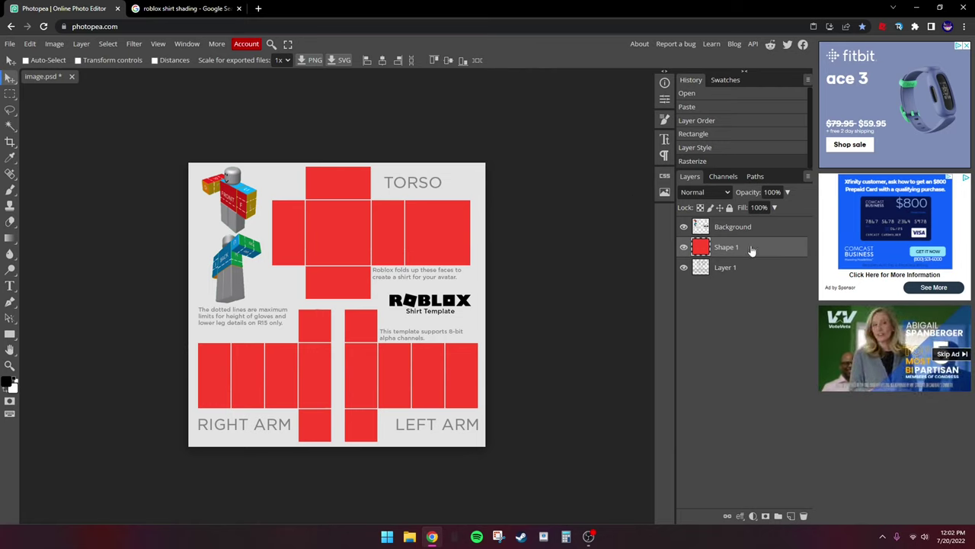
pyautogui.moveTo(752, 250); pyautogui.dragTo(758, 296)
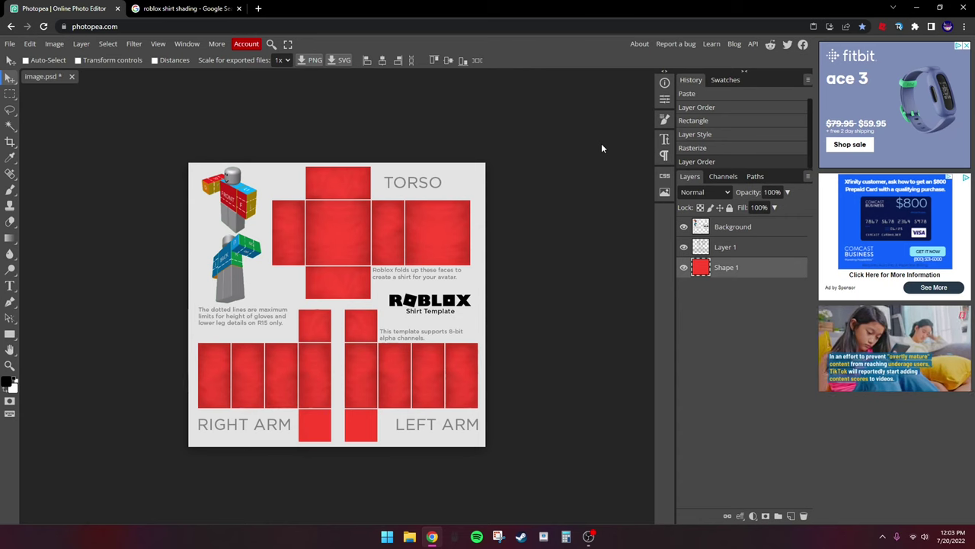
pyautogui.click(187, 9)
# Search Google Images for 'ribbed material'.
pyautogui.scroll(2, 230, 181)
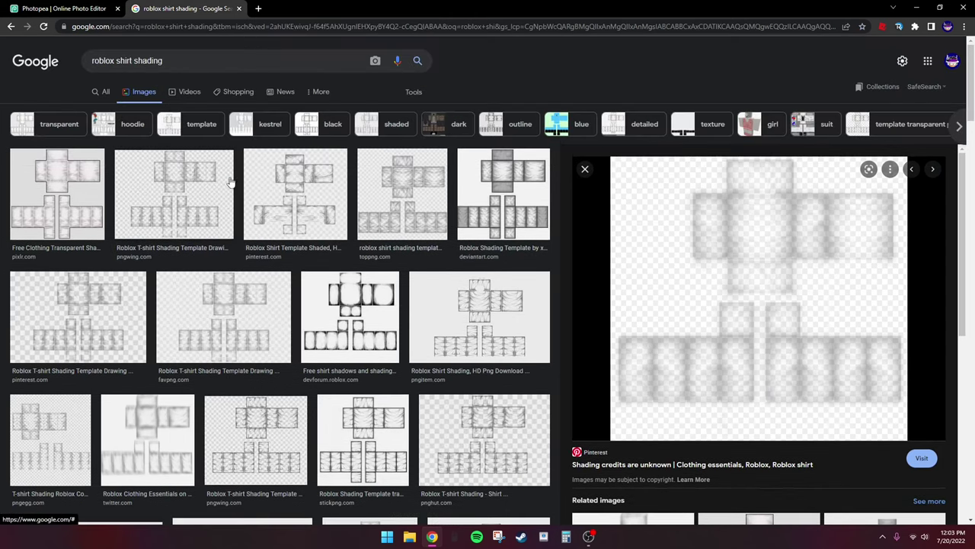
pyautogui.click(64, 8)
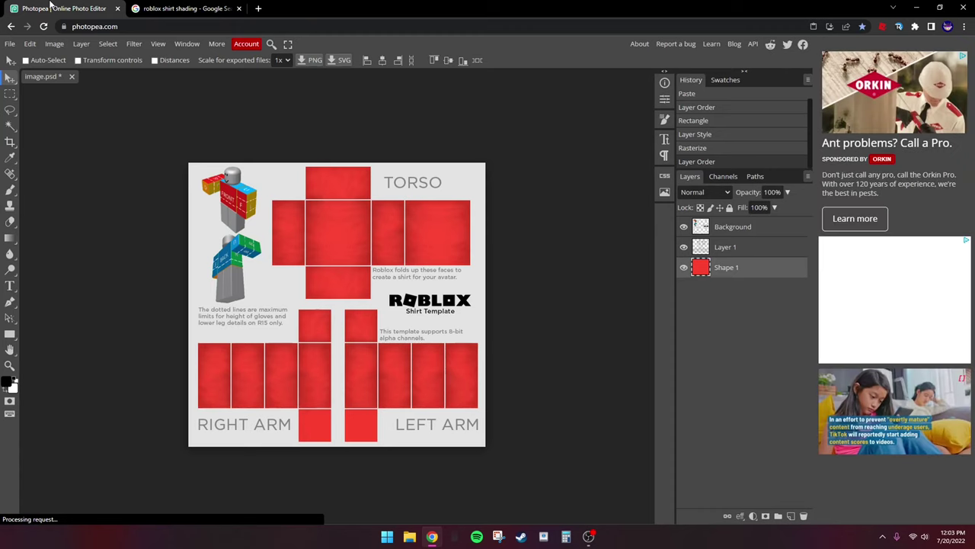
pyautogui.click(148, 8)
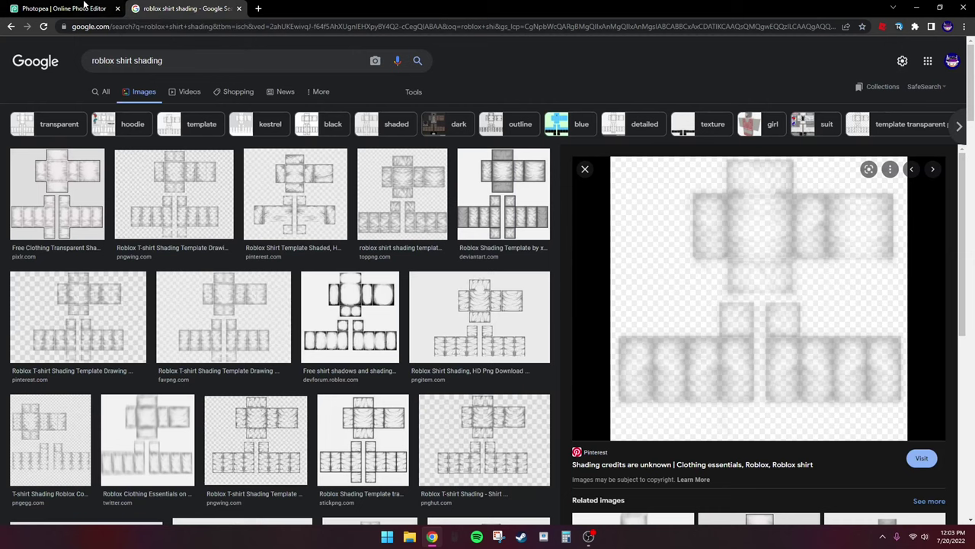
pyautogui.click(212, 68)
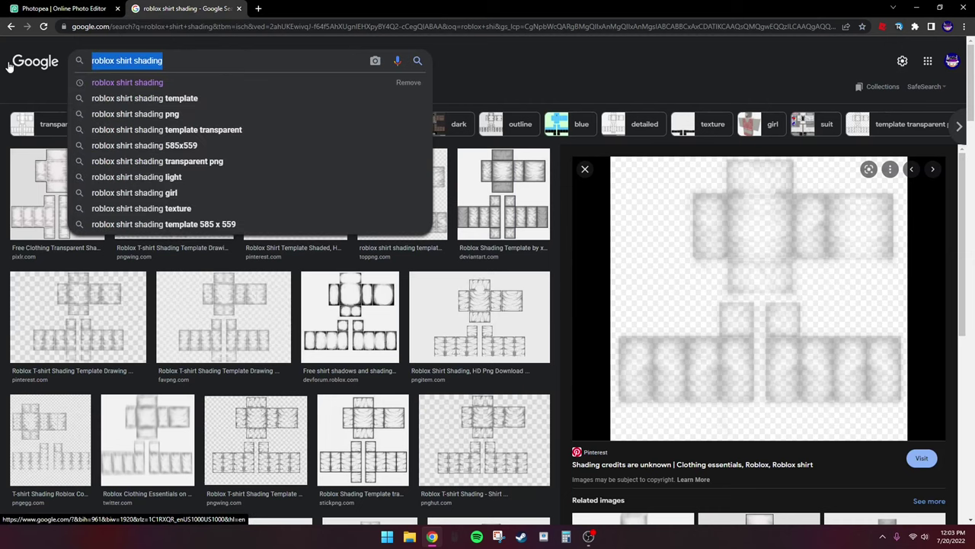
pyautogui.press('BackSpace')
pyautogui.write('robl')
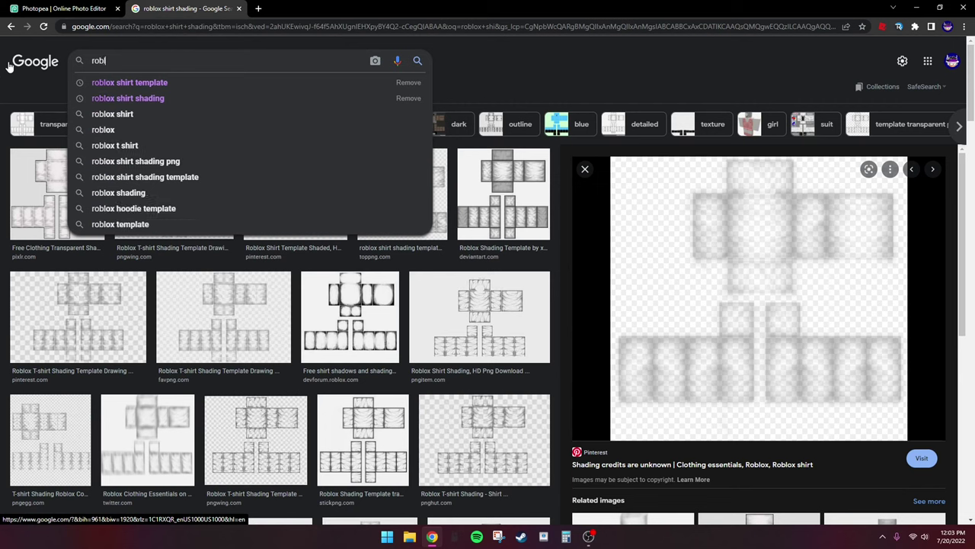
pyautogui.press('BackSpace')
pyautogui.press('BackSpace')
pyautogui.press('BackSpace')
pyautogui.press('BackSpace')
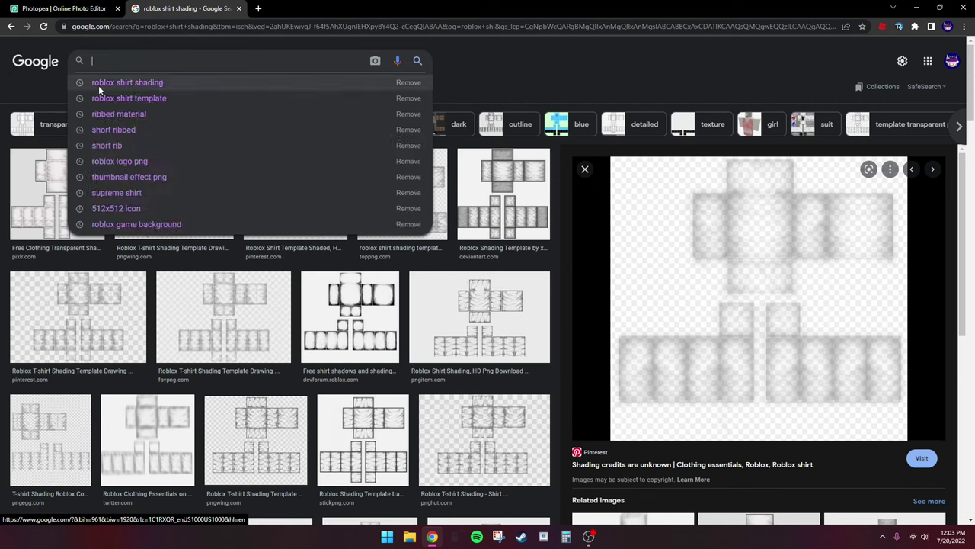
pyautogui.click(174, 115)
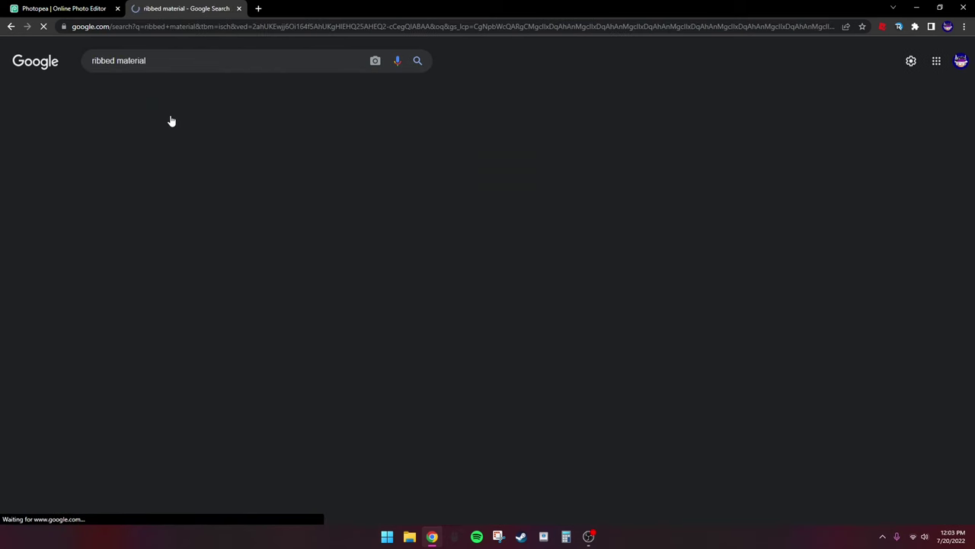
# Preview several rib knit fabric results, including black and teal textures.
pyautogui.scroll(-3, 363, 200)
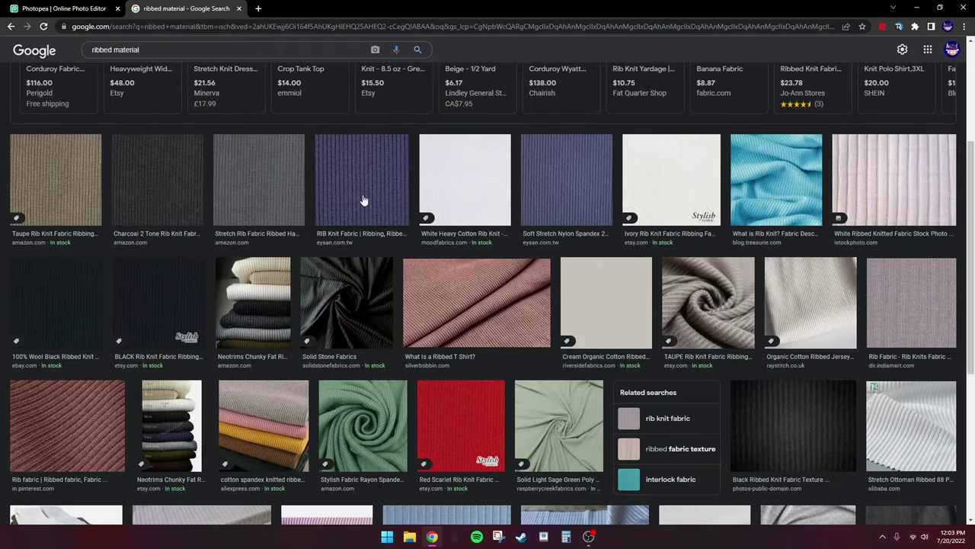
pyautogui.click(363, 200)
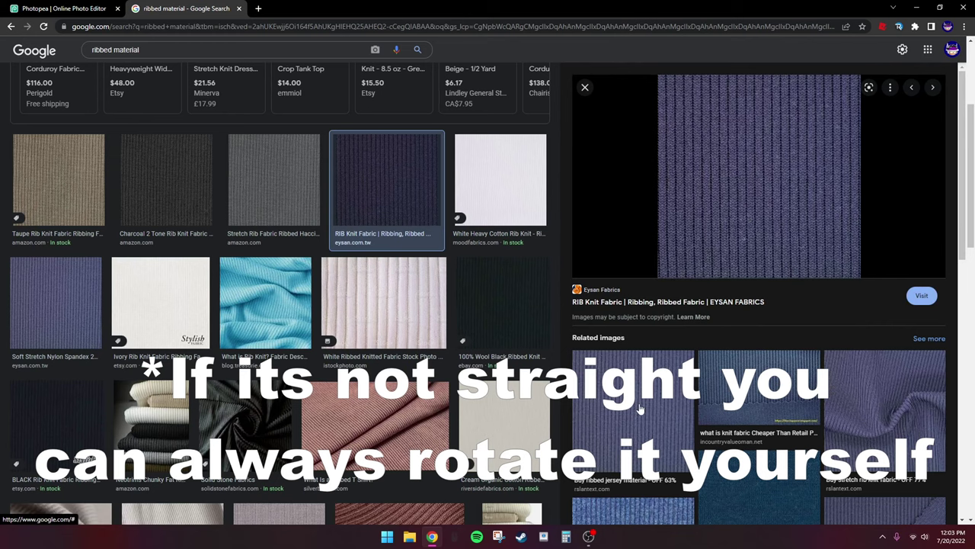
pyautogui.scroll(-3, 640, 410)
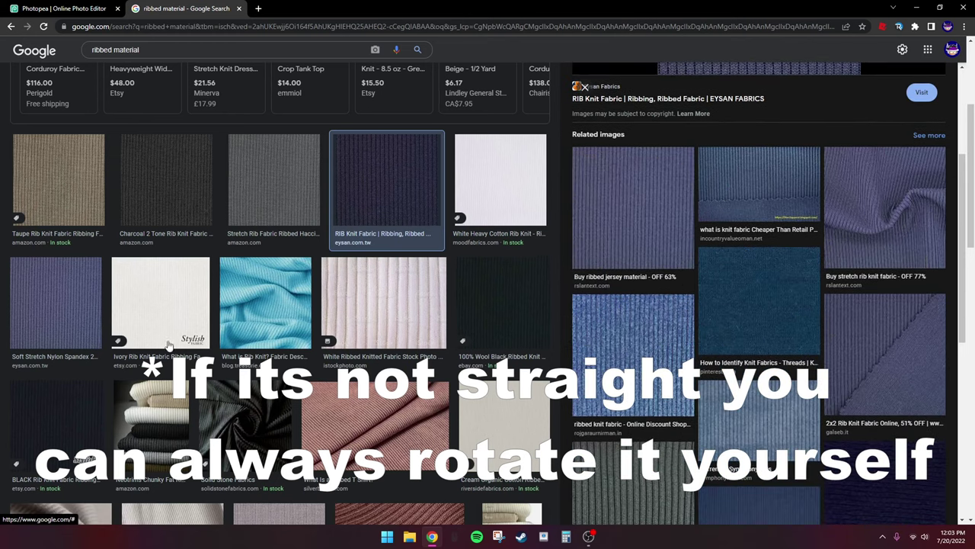
pyautogui.click(81, 310)
pyautogui.scroll(-5, 800, 221)
pyautogui.click(801, 222)
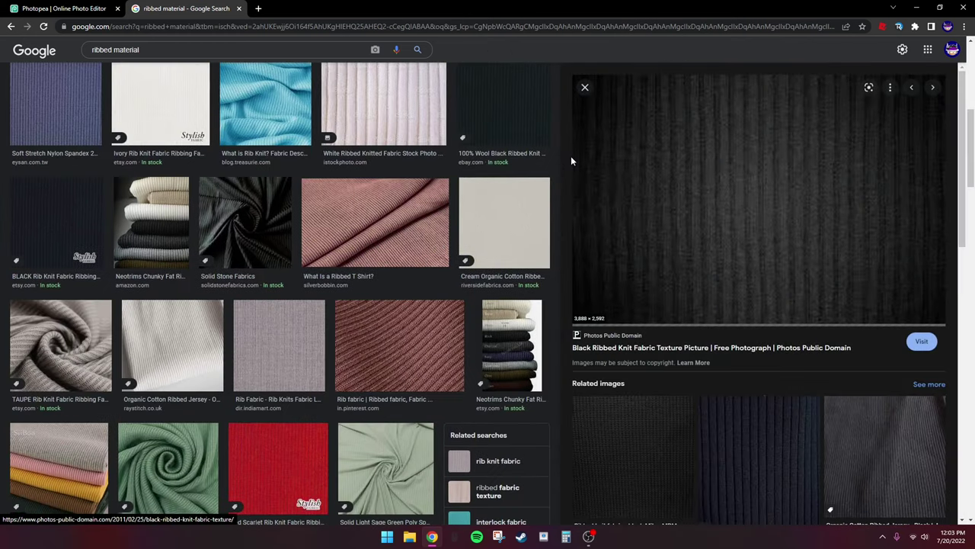
pyautogui.scroll(-3, 625, 159)
pyautogui.click(759, 285)
pyautogui.click(584, 87)
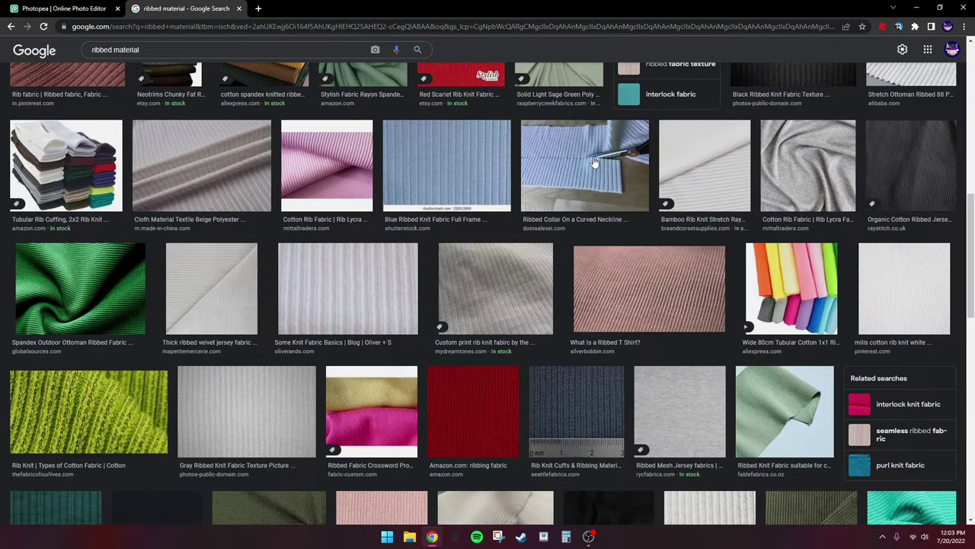
pyautogui.scroll(-3, 595, 163)
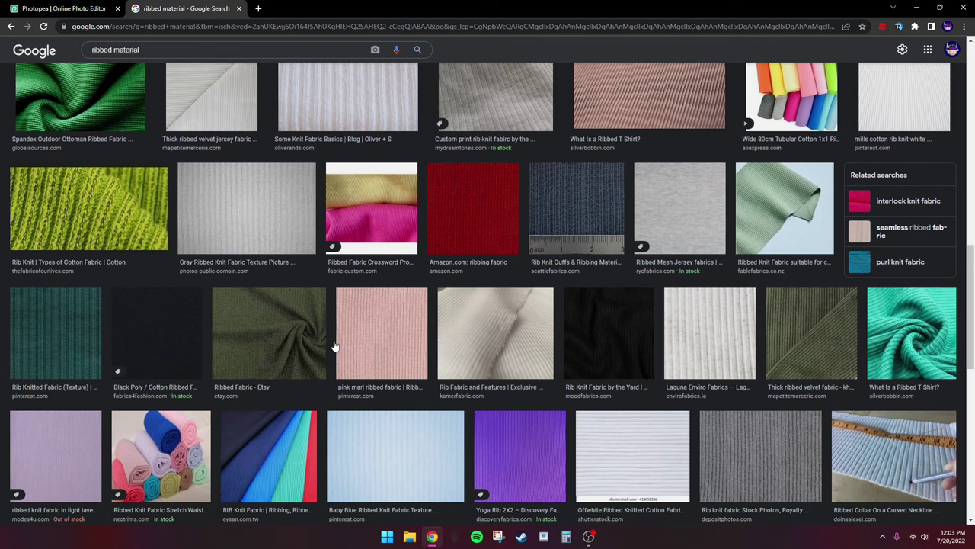
pyautogui.scroll(-1, 86, 326)
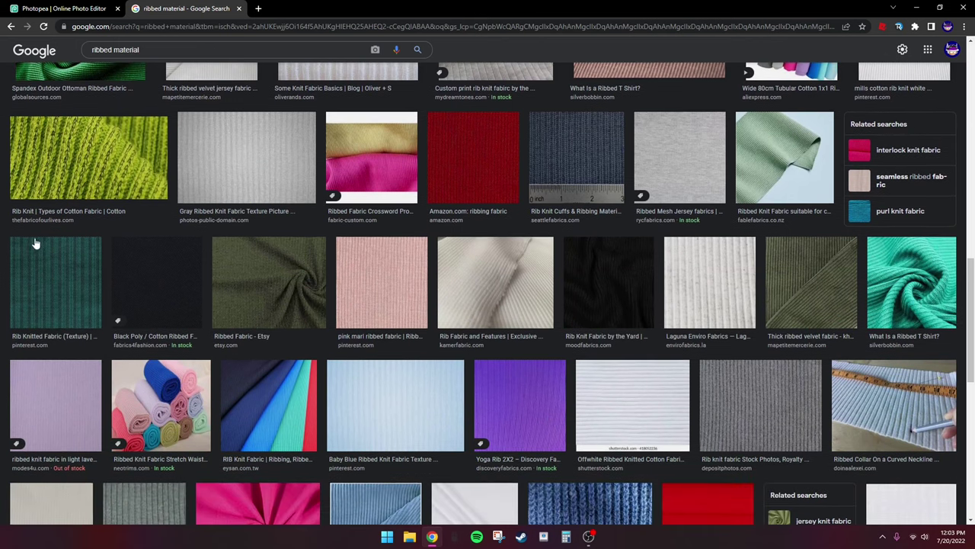
pyautogui.click(48, 267)
pyautogui.click(584, 87)
pyautogui.scroll(-2, 260, 434)
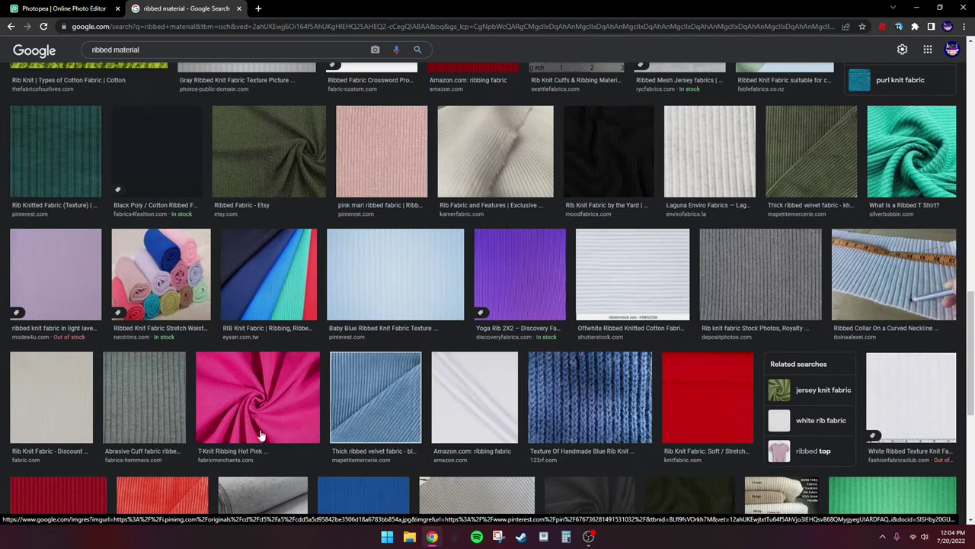
# Copy the light-blue Haiti 323 Project rib knit fabric image.
pyautogui.click(144, 397)
pyautogui.scroll(-5, 387, 312)
pyautogui.click(102, 262)
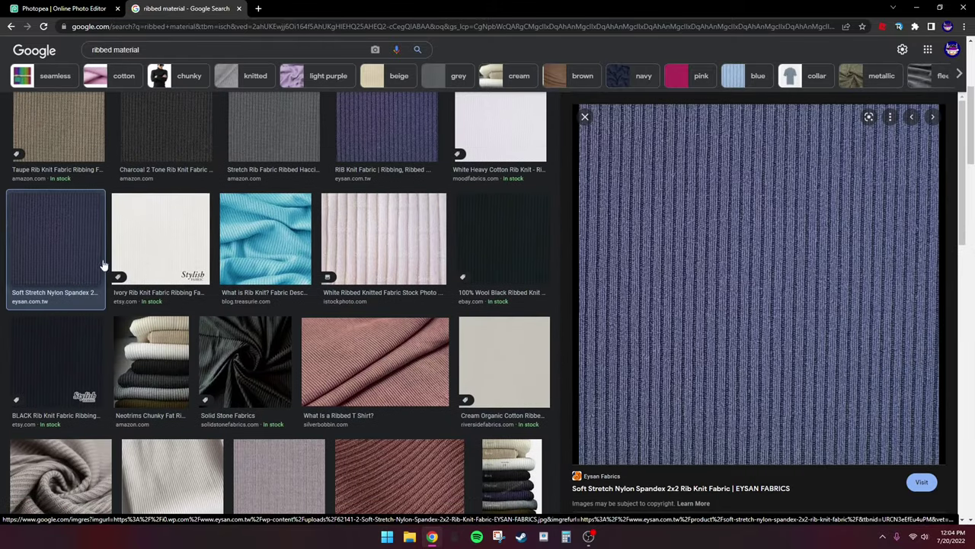
pyautogui.scroll(2, 707, 387)
pyautogui.scroll(-4, 746, 372)
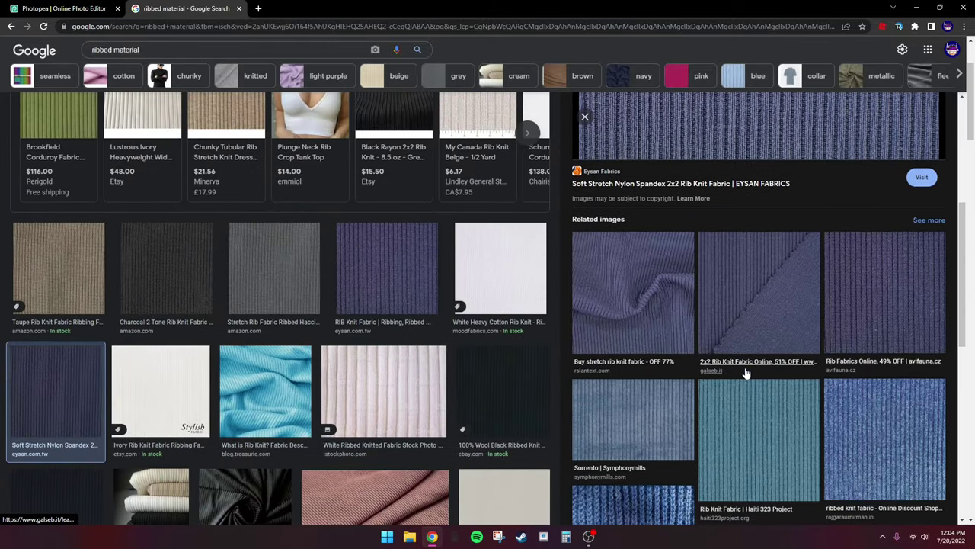
pyautogui.scroll(-3, 746, 372)
pyautogui.scroll(5, 739, 366)
pyautogui.scroll(-2, 838, 305)
pyautogui.click(877, 282)
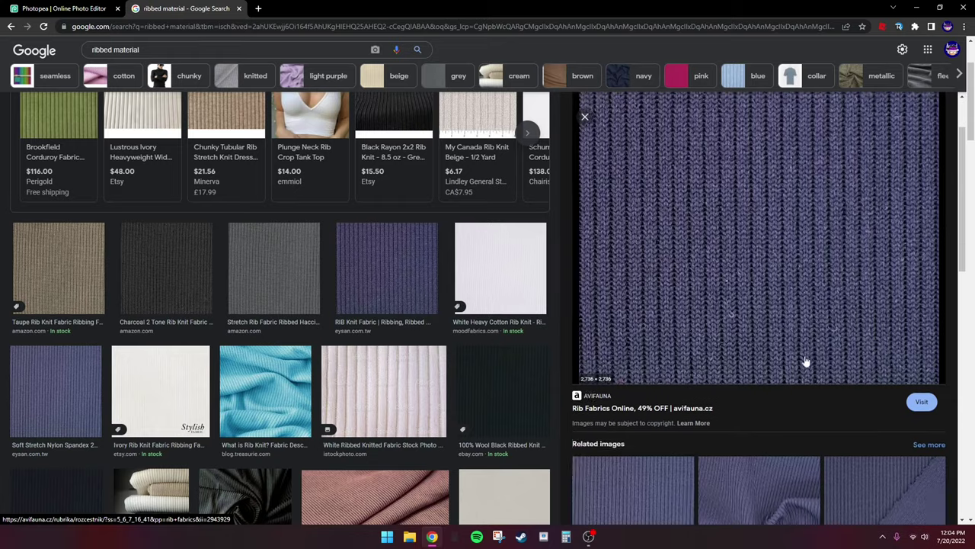
pyautogui.scroll(-5, 692, 279)
pyautogui.click(681, 338)
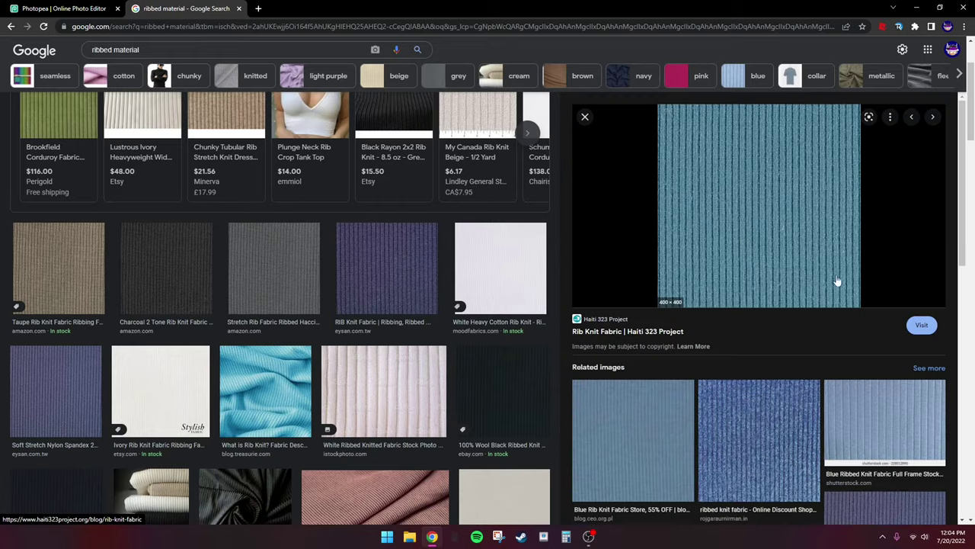
pyautogui.rightClick(810, 263)
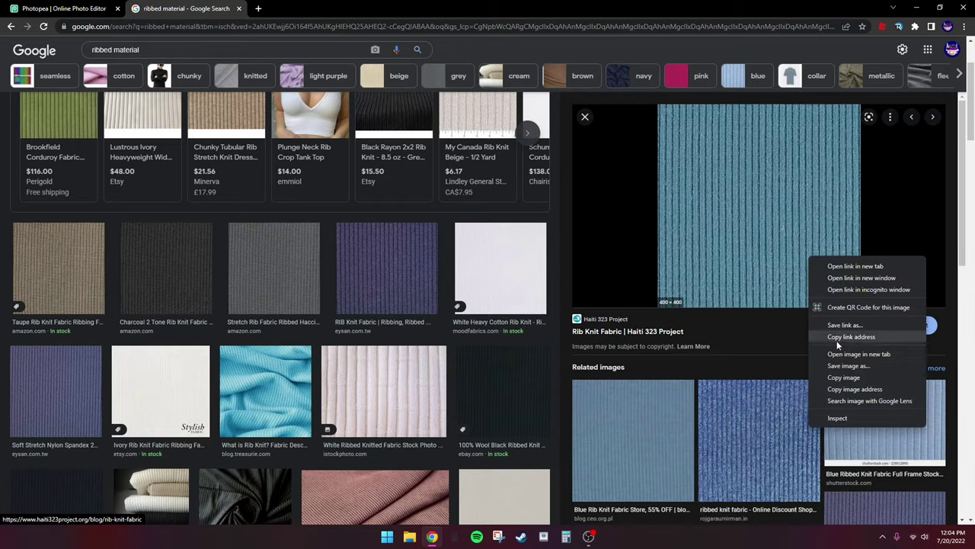
pyautogui.click(848, 379)
# Paste the ribbed fabric above Background as Layer 2 and move it onto the template.
pyautogui.click(54, 8)
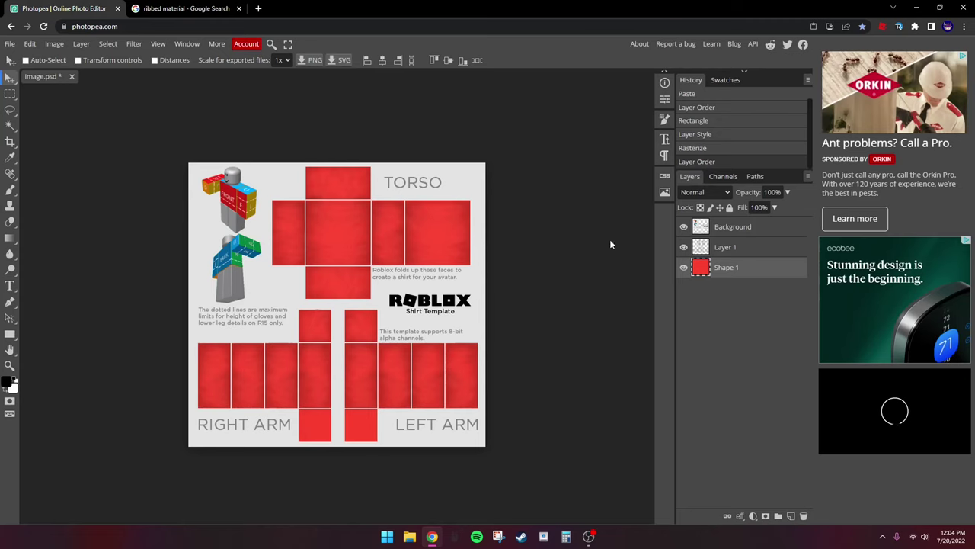
pyautogui.click(781, 228)
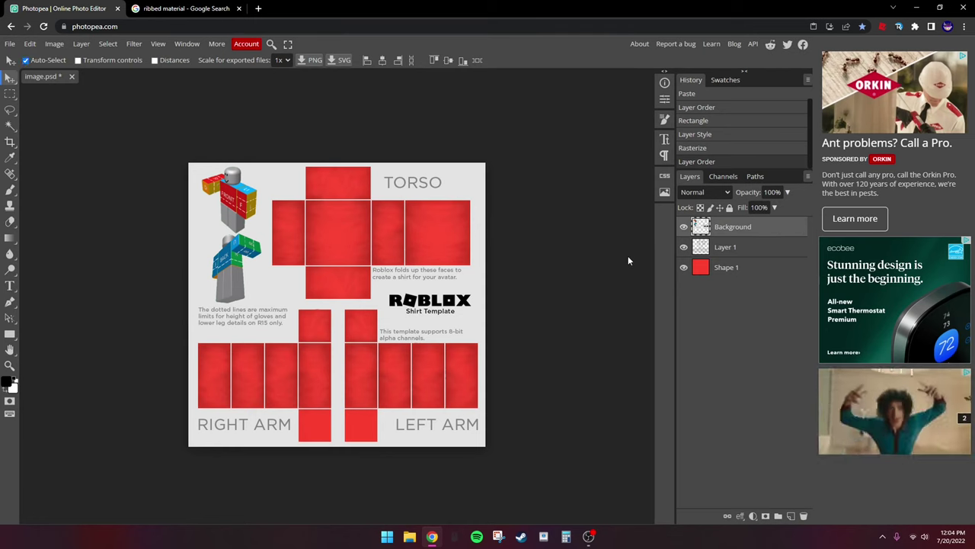
pyautogui.hotkey('ctrl', 'v')
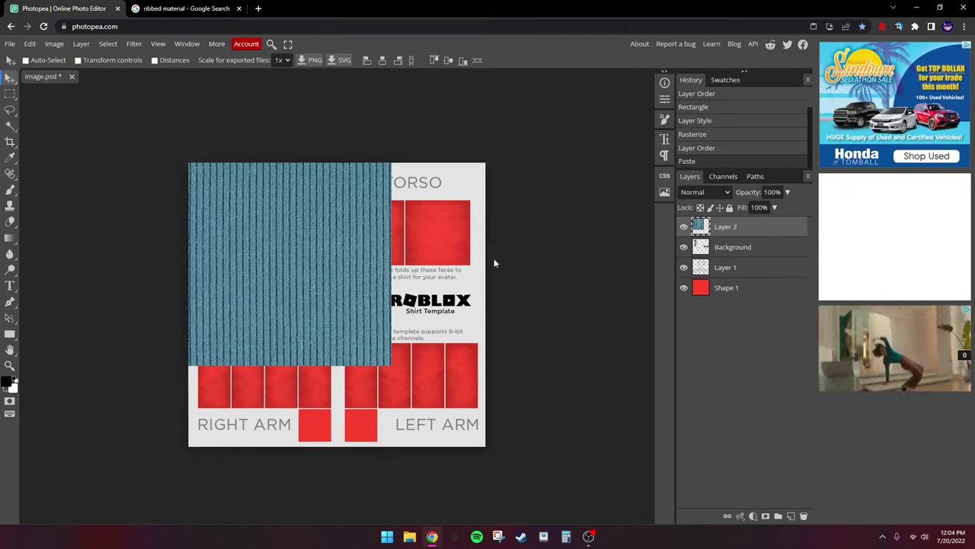
pyautogui.moveTo(271, 275); pyautogui.dragTo(313, 314)
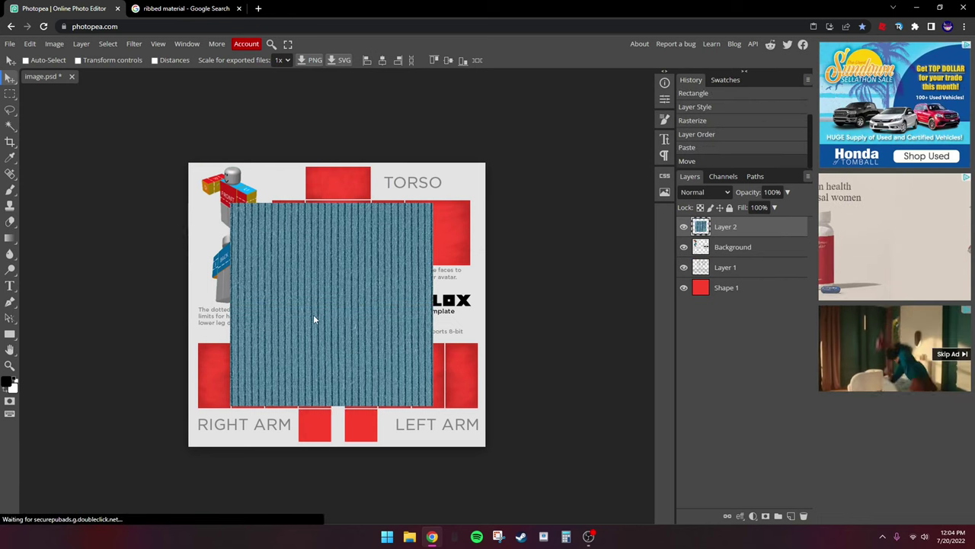
# Scale Layer 2 down into a thin strip along the torso's lower edge.
pyautogui.click(29, 45)
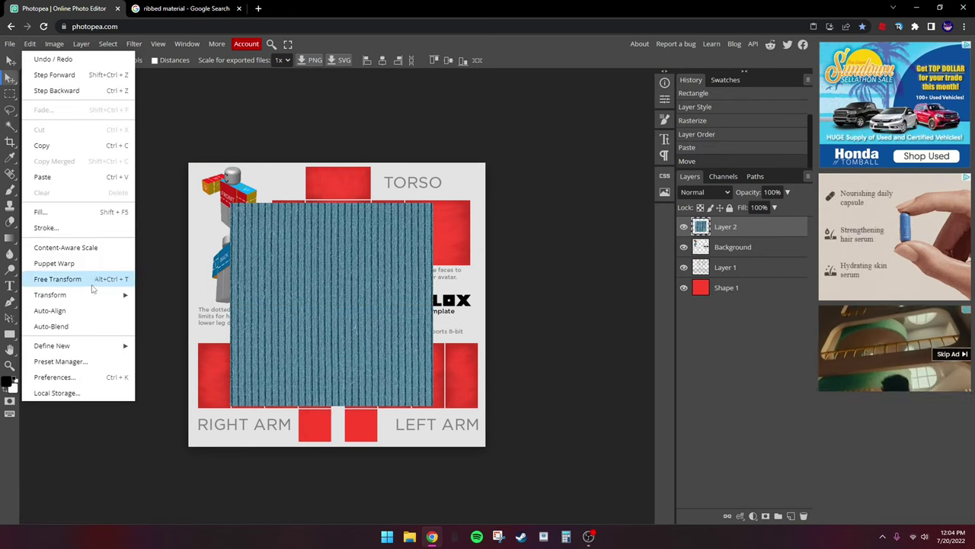
pyautogui.moveTo(90, 296)
pyautogui.click(156, 313)
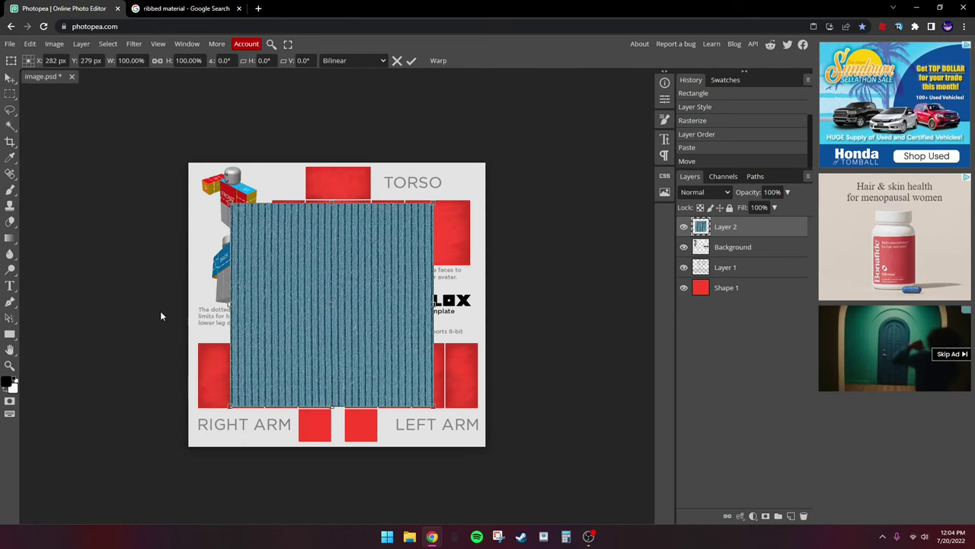
pyautogui.moveTo(229, 203); pyautogui.dragTo(317, 242)
pyautogui.click(10, 78)
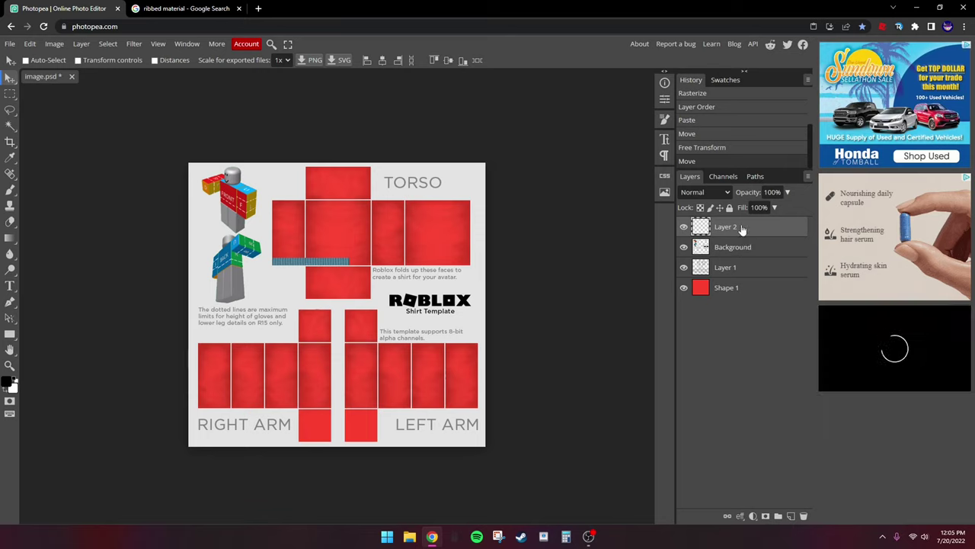
# Scale the fabric strip to 80% height (152 × 12 px) and return Layer 2 to the top.
pyautogui.moveTo(741, 229); pyautogui.dragTo(750, 280)
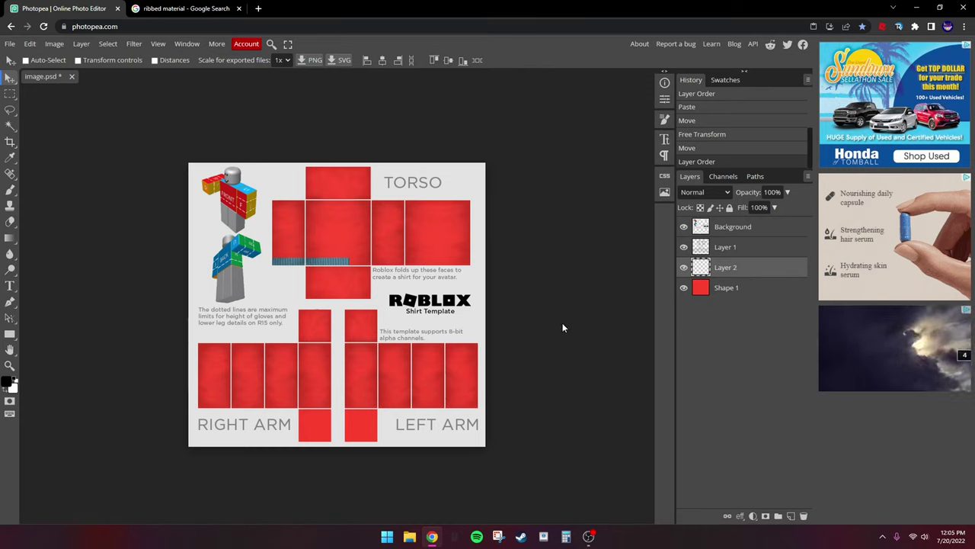
pyautogui.click(29, 43)
pyautogui.moveTo(114, 295)
pyautogui.click(156, 313)
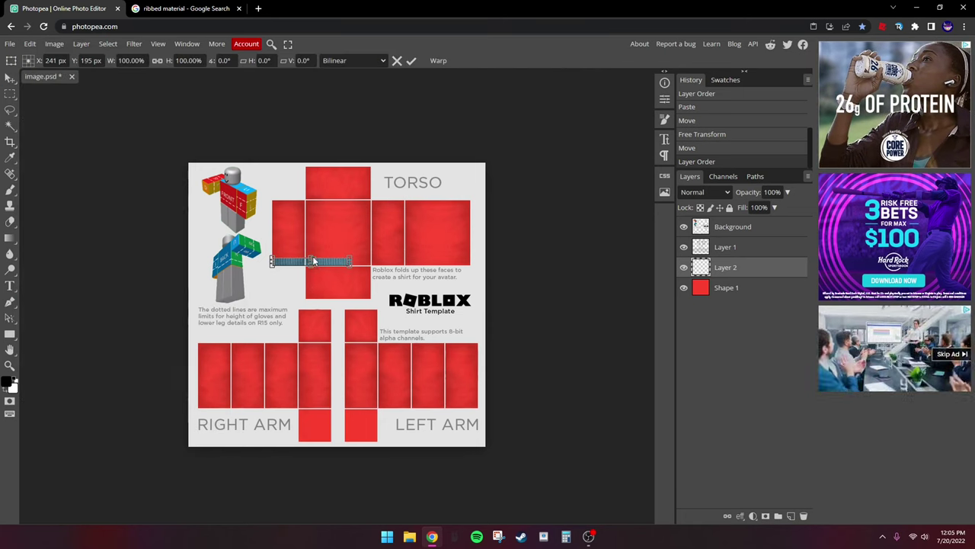
pyautogui.moveTo(311, 261); pyautogui.dragTo(309, 263)
pyautogui.click(9, 79)
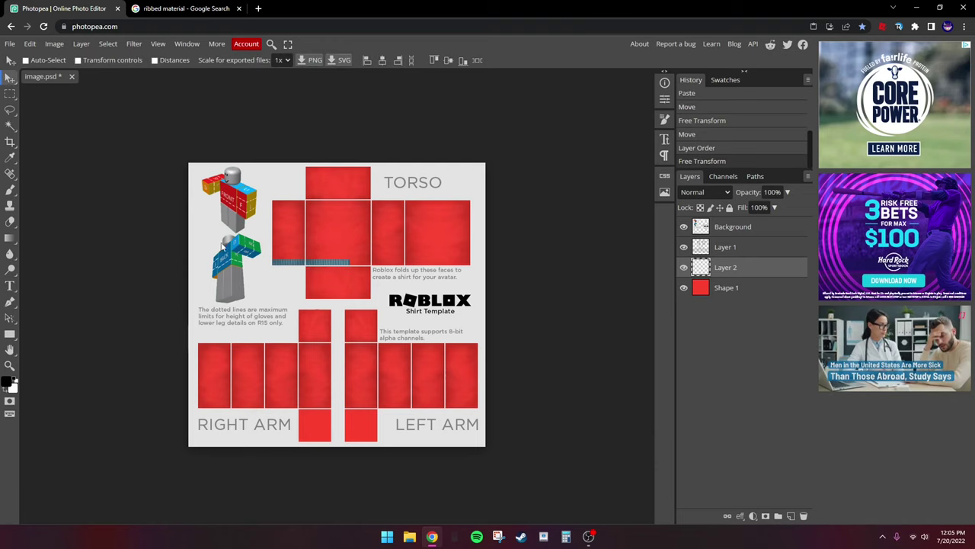
pyautogui.click(278, 267)
pyautogui.moveTo(740, 264); pyautogui.dragTo(736, 224)
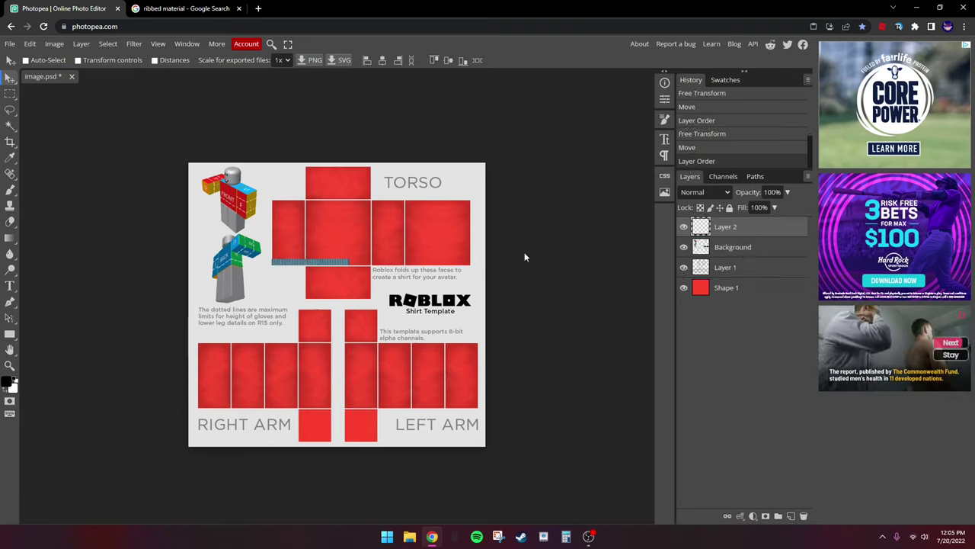
# Draw rectangular selections over the template's upper-left area, including the ribbed strip.
pyautogui.click(10, 93)
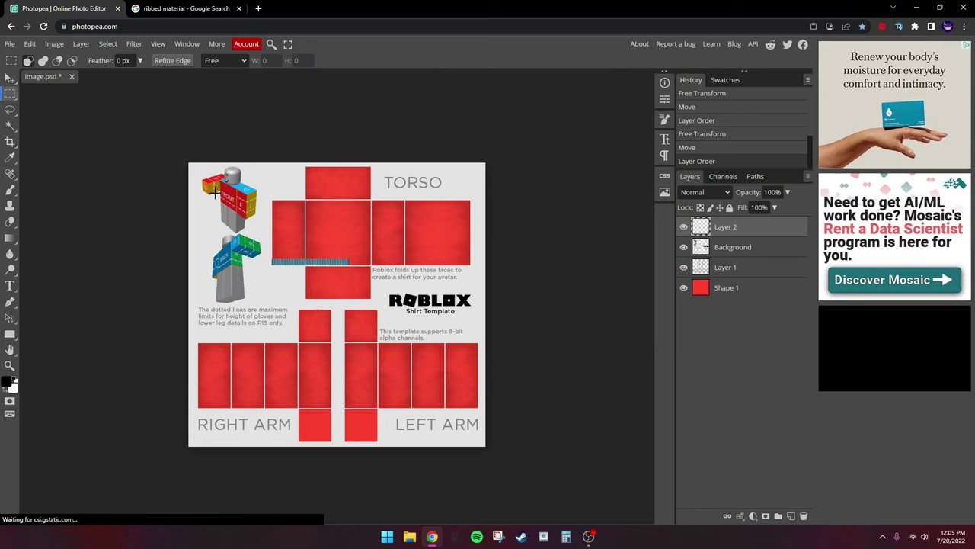
pyautogui.moveTo(216, 193); pyautogui.dragTo(395, 303)
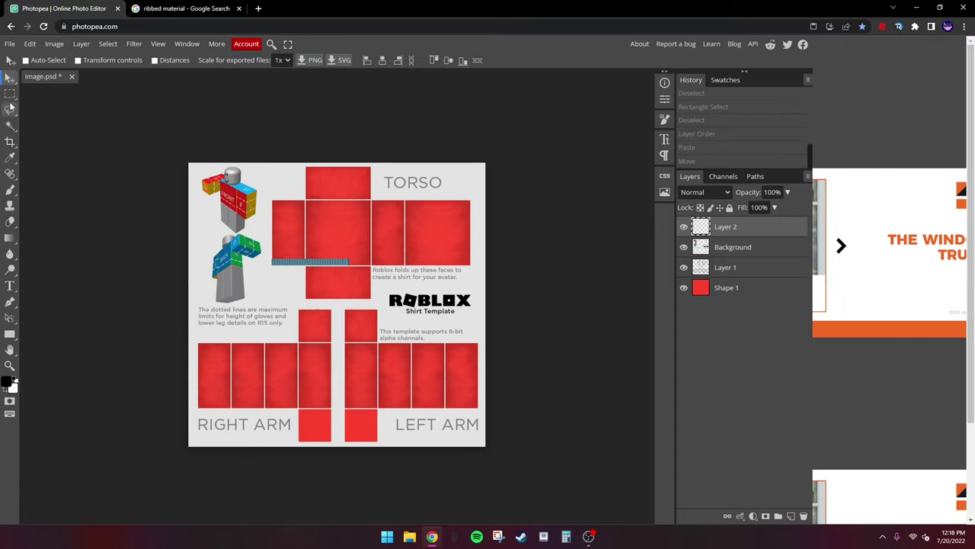
pyautogui.click(10, 93)
pyautogui.moveTo(188, 196); pyautogui.dragTo(375, 297)
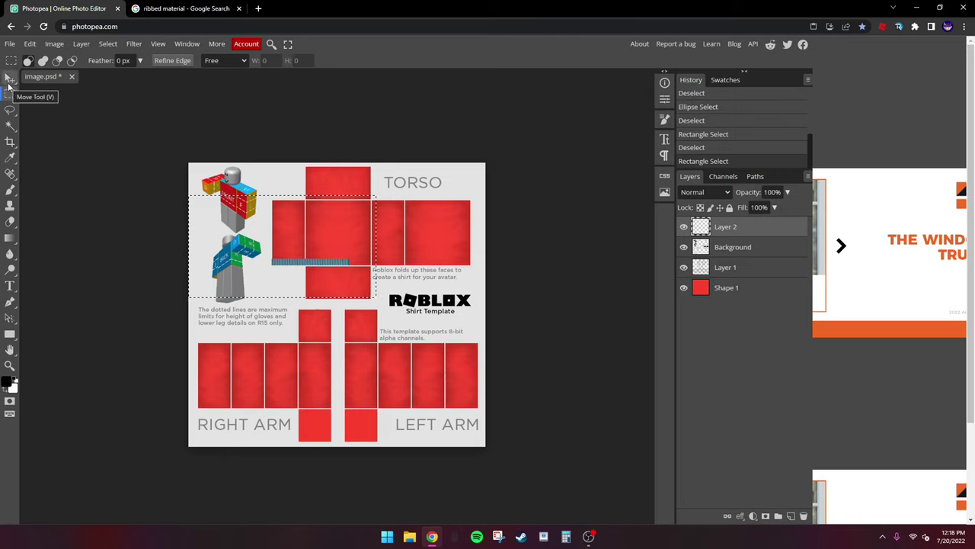
# Deselect, then drag Layer 2 below Layer 1, just above the red Shape 1 layer.
pyautogui.click(8, 81)
pyautogui.click(10, 94)
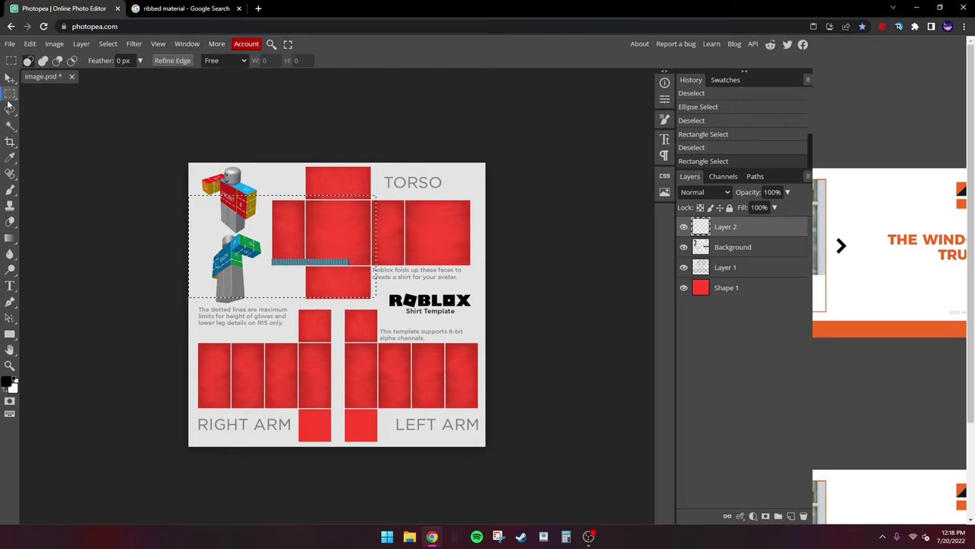
pyautogui.click(114, 124)
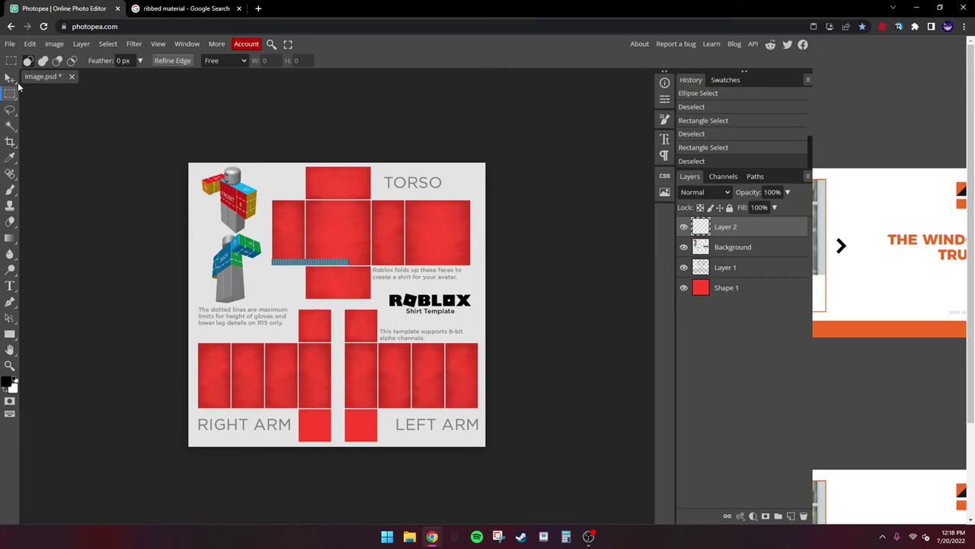
pyautogui.click(9, 80)
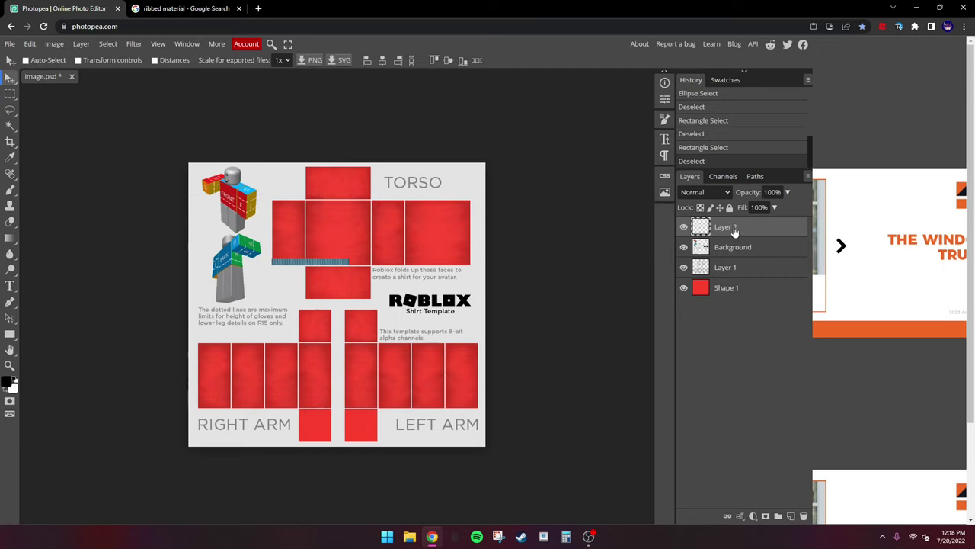
pyautogui.moveTo(745, 228); pyautogui.dragTo(746, 278)
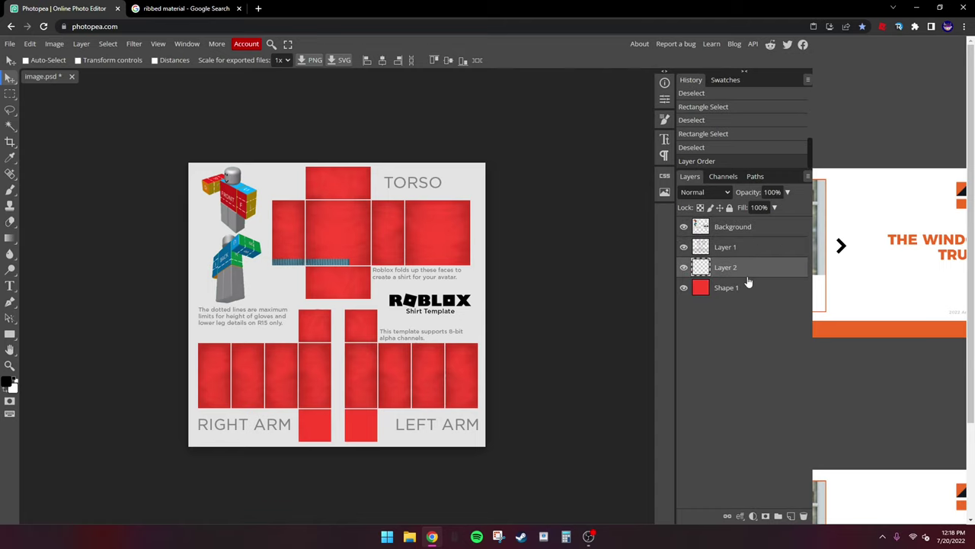